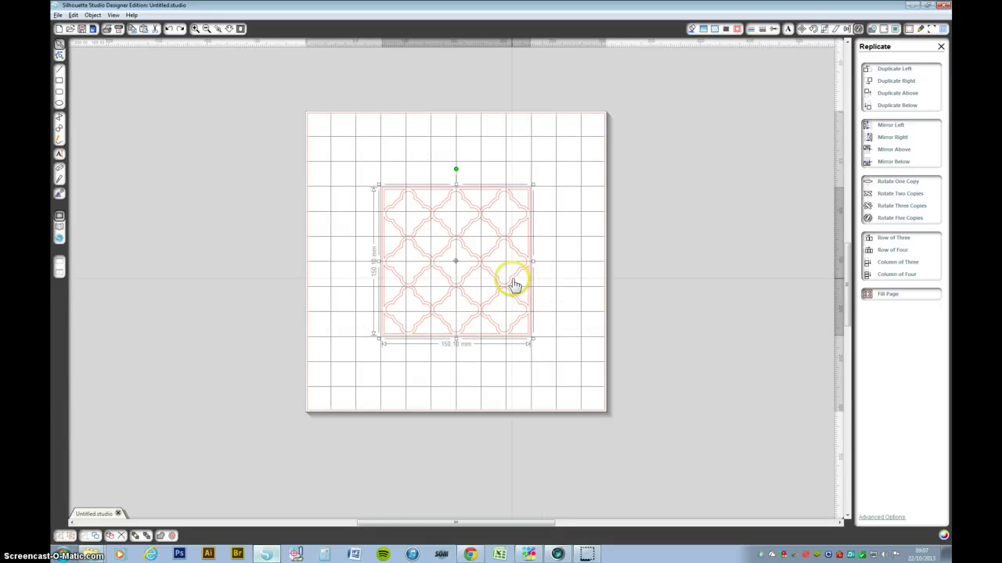
Move the lattice sample off the mat and draw a circle with the Ellipse tool.
left_click_drag(514, 285, 225, 257)
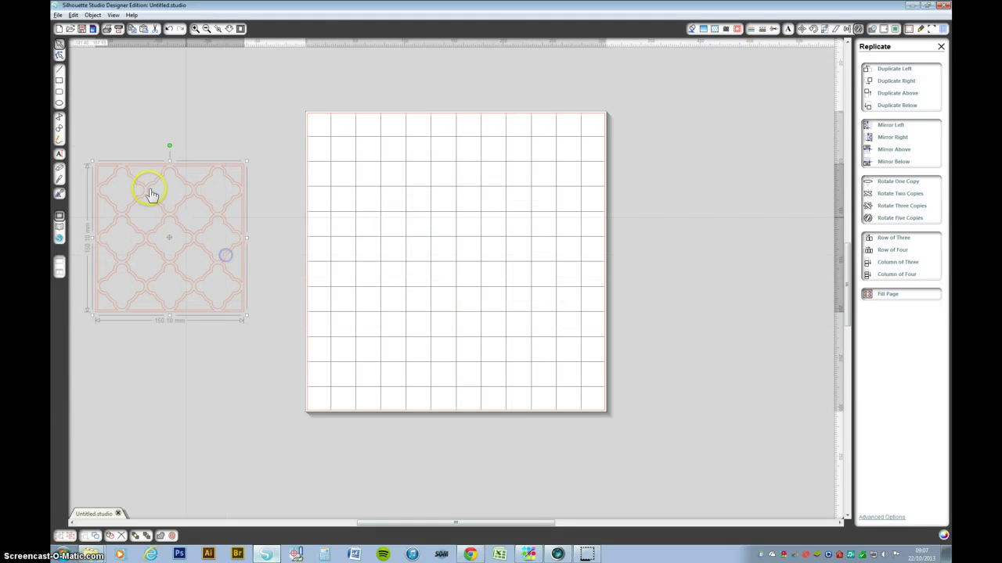
left_click(59, 103)
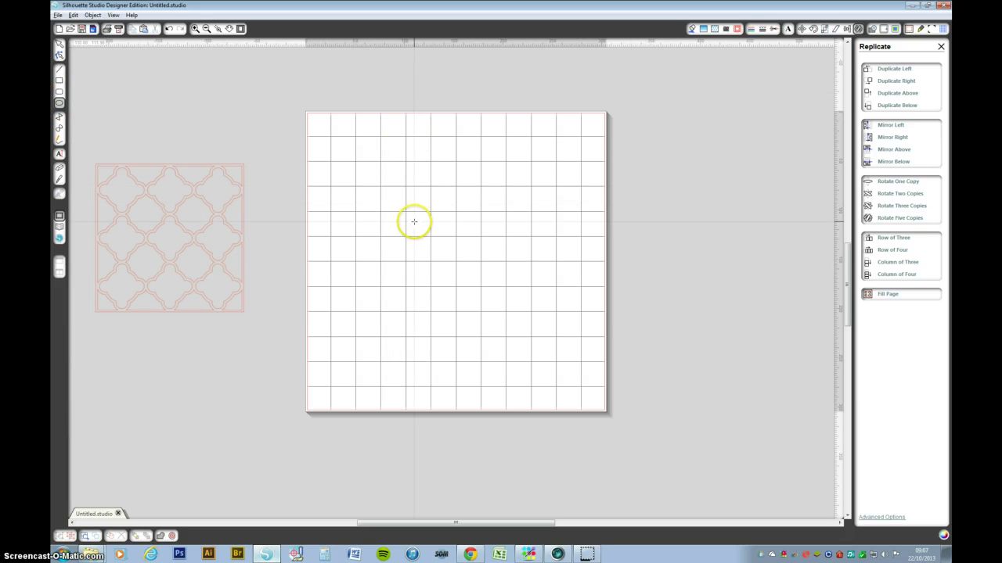
left_click_drag(405, 211, 423, 232)
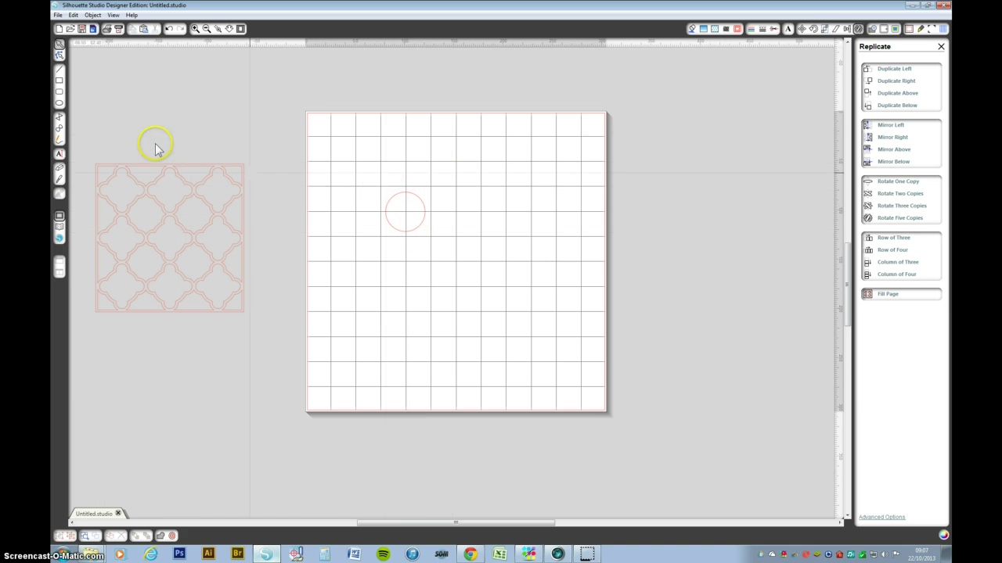
Draw a small circle above the larger one and place a 21.45 mm copy below it.
left_click(59, 102)
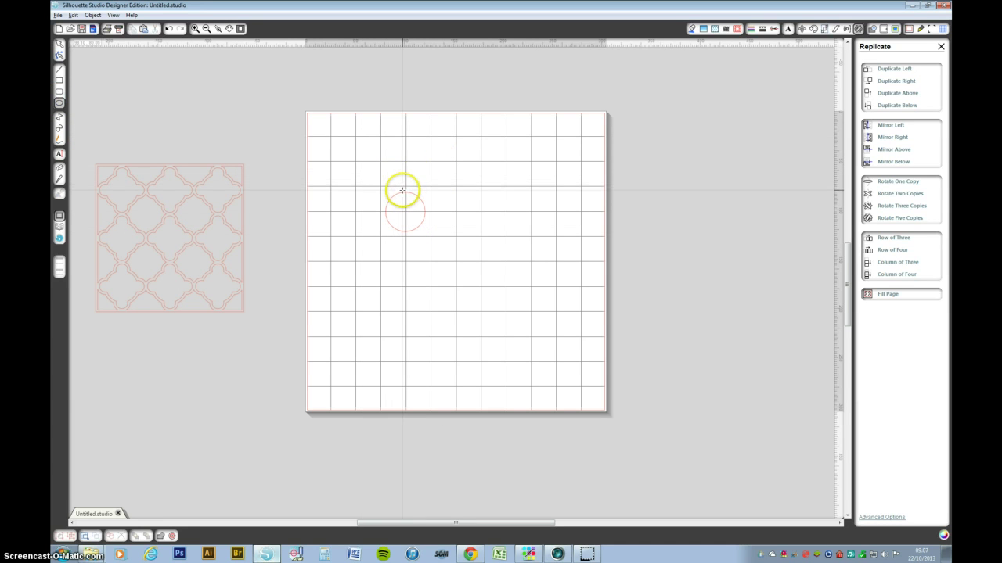
left_click_drag(401, 190, 415, 205)
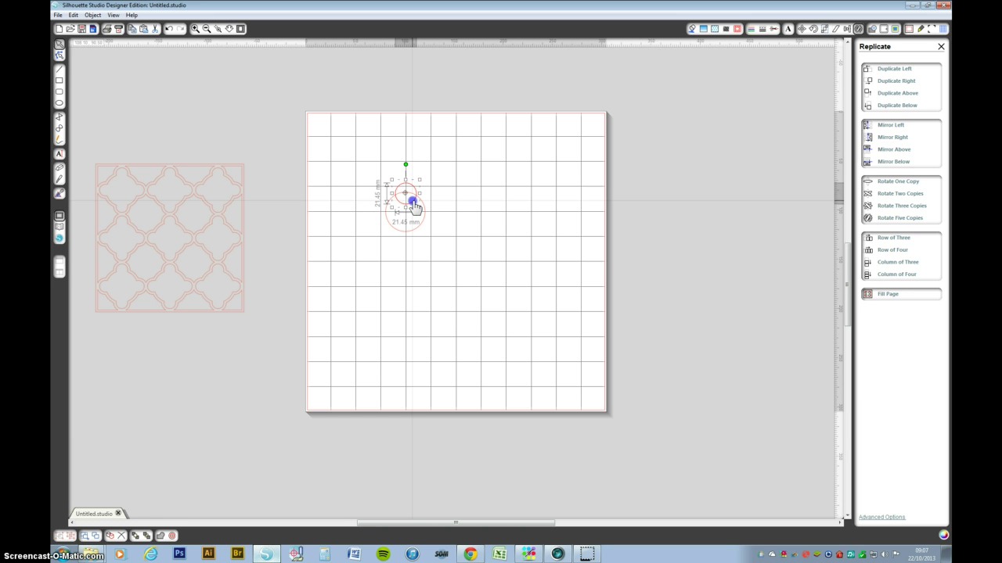
left_click_drag(413, 205, 416, 246)
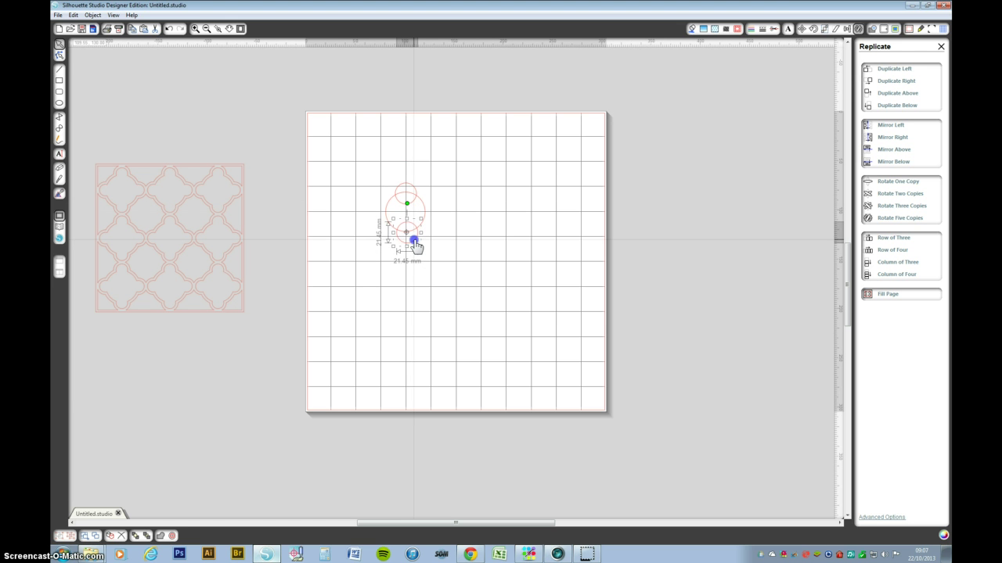
left_click_drag(416, 247, 416, 245)
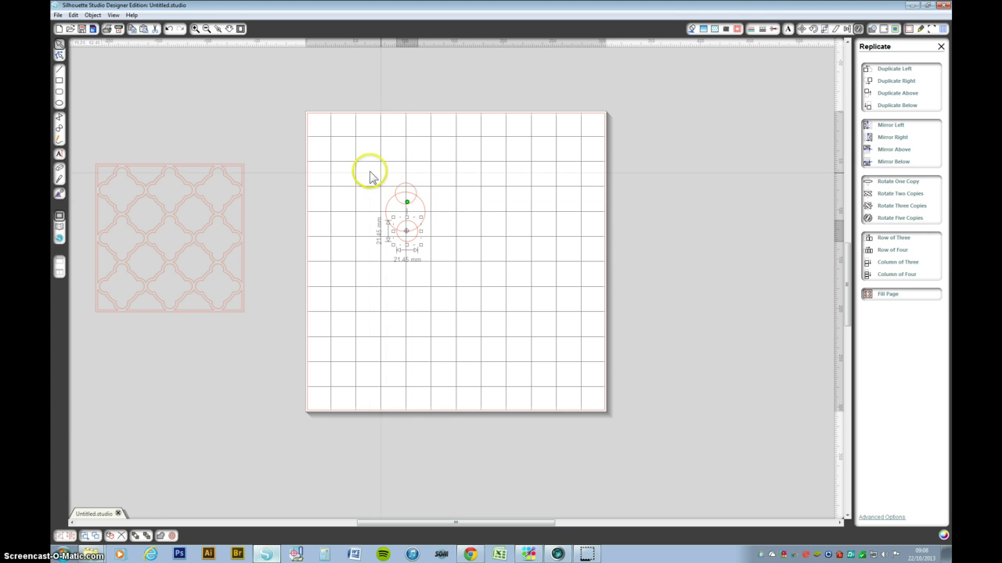
Centre-align all three stacked circles on each other.
left_click_drag(369, 171, 437, 263)
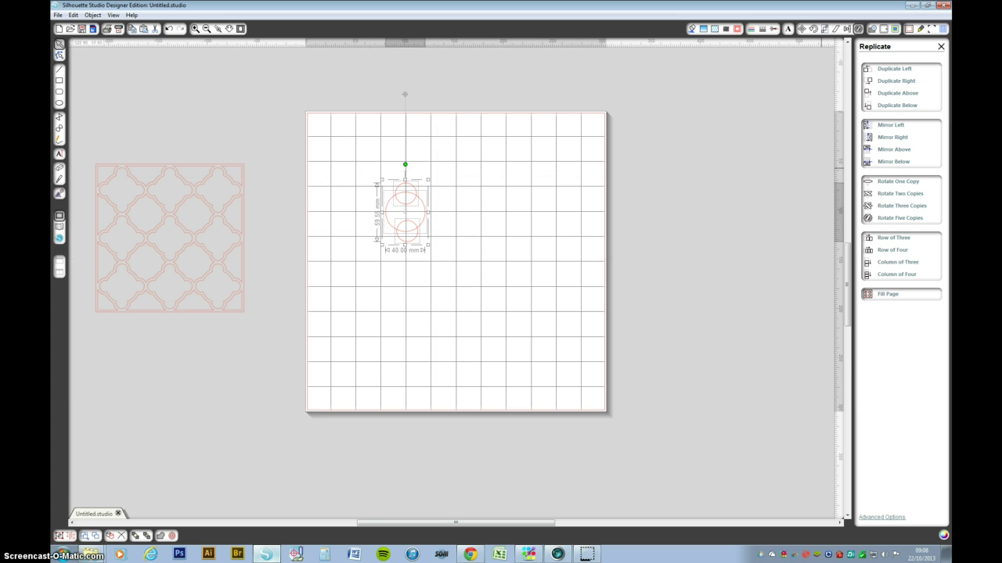
left_click(846, 30)
left_click(892, 107)
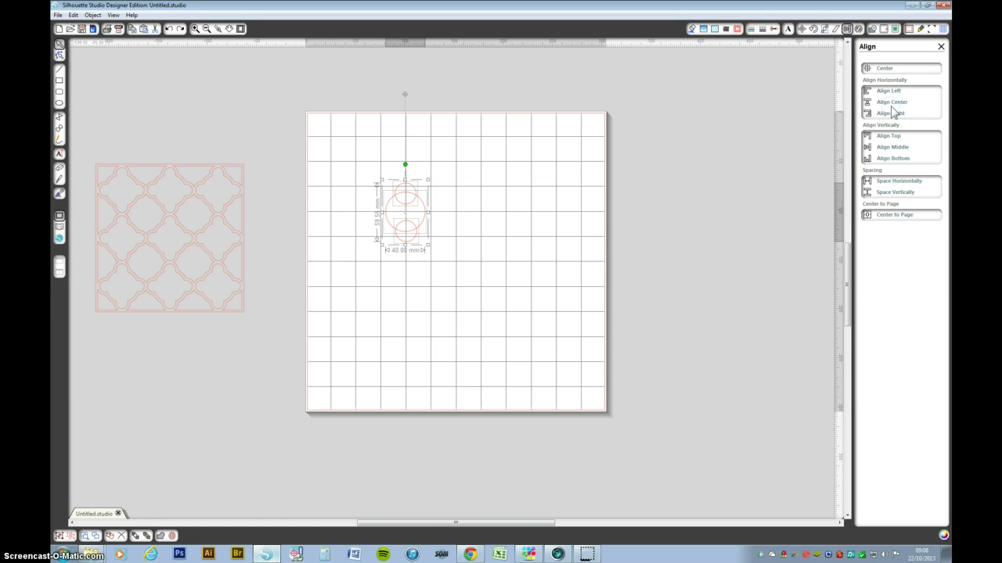
left_click(521, 211)
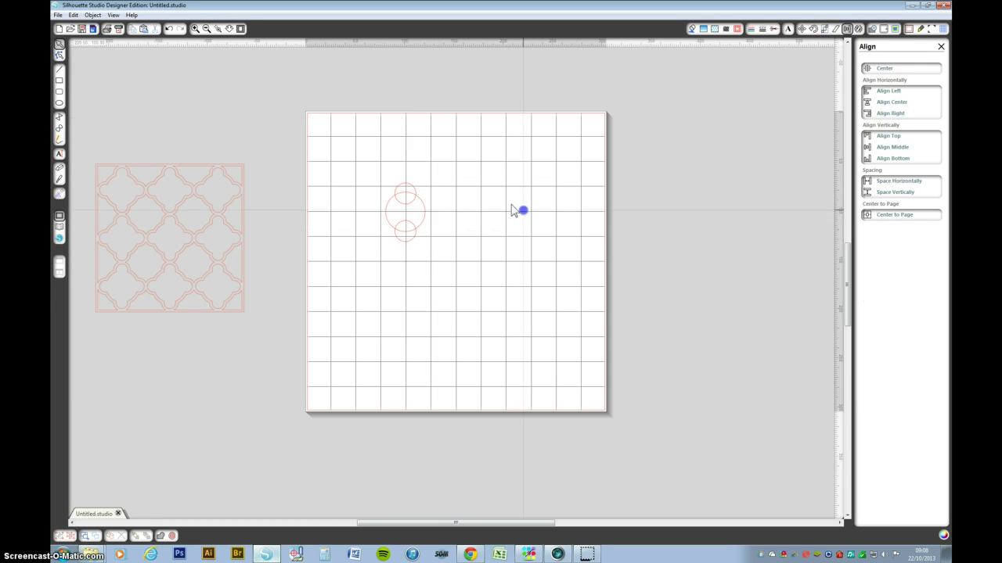
Add a rotated copy of the two small circles to form a cross.
left_click(405, 190)
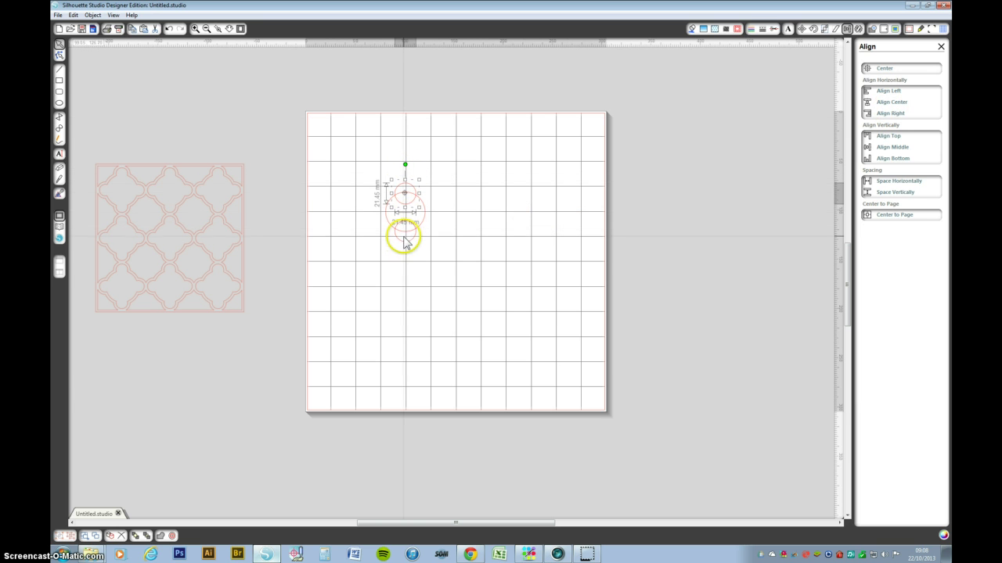
left_click(403, 245, "shift")
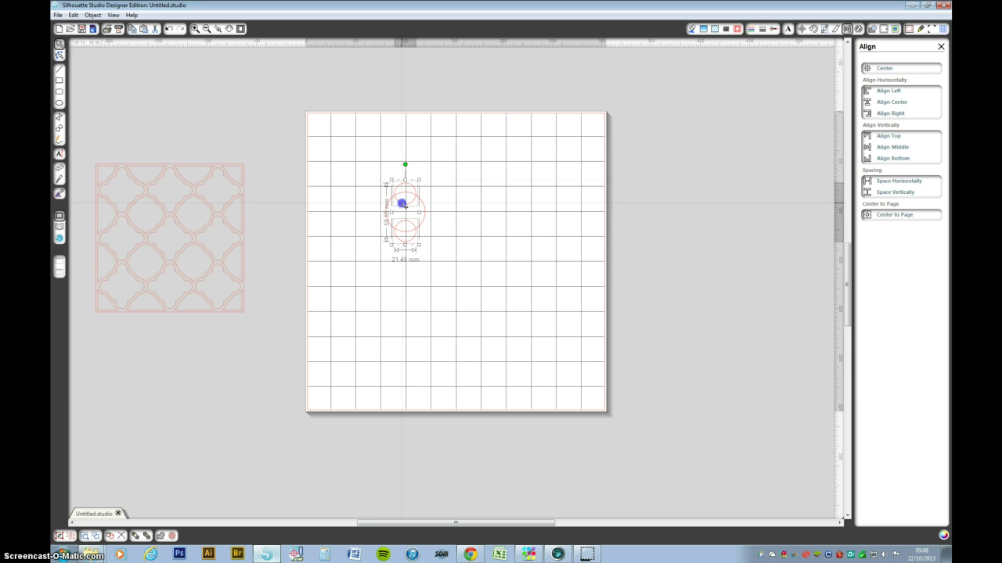
left_click(858, 29)
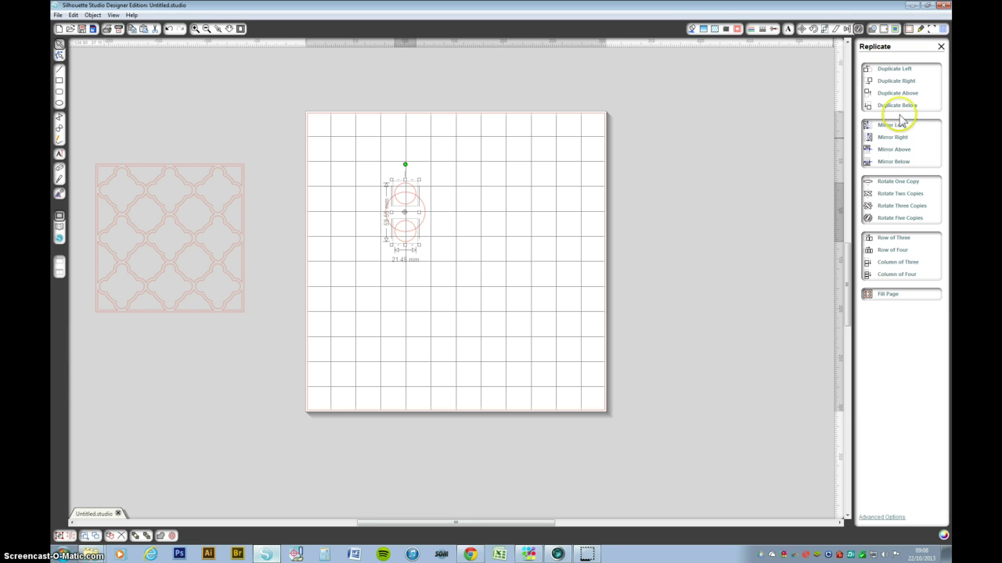
left_click(900, 182)
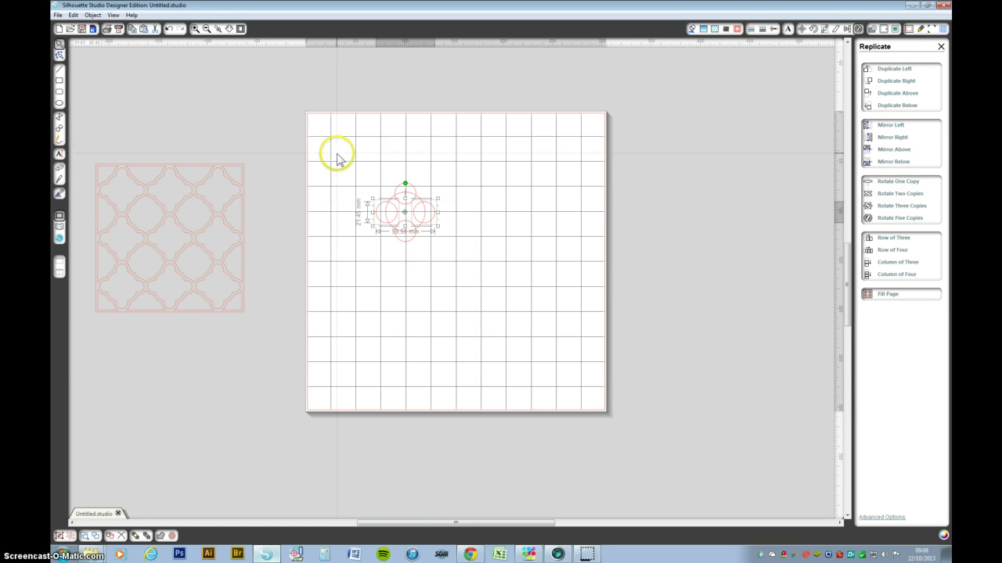
Weld the cross of circles into a single quatrefoil shape.
left_click_drag(336, 155, 440, 247)
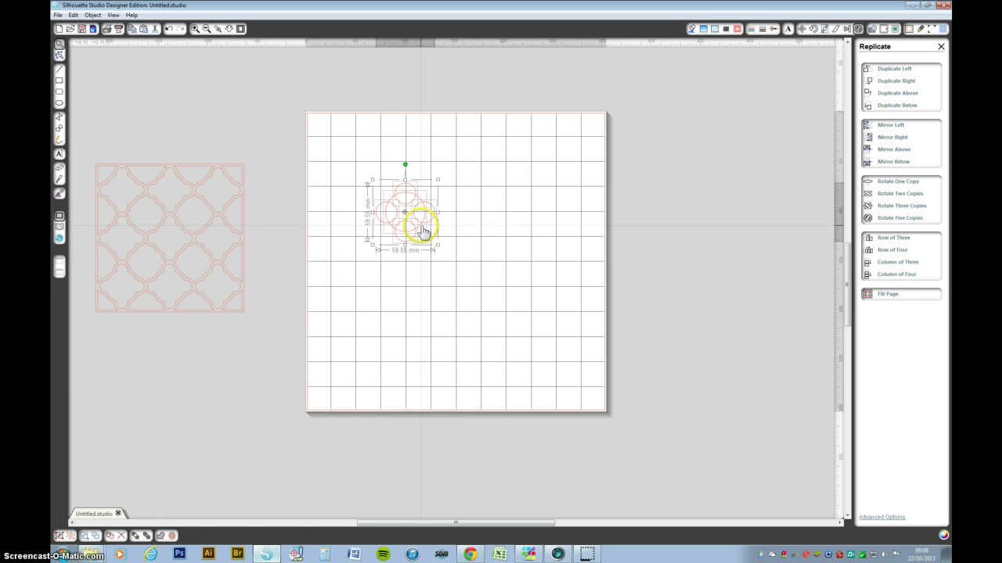
right_click(403, 205)
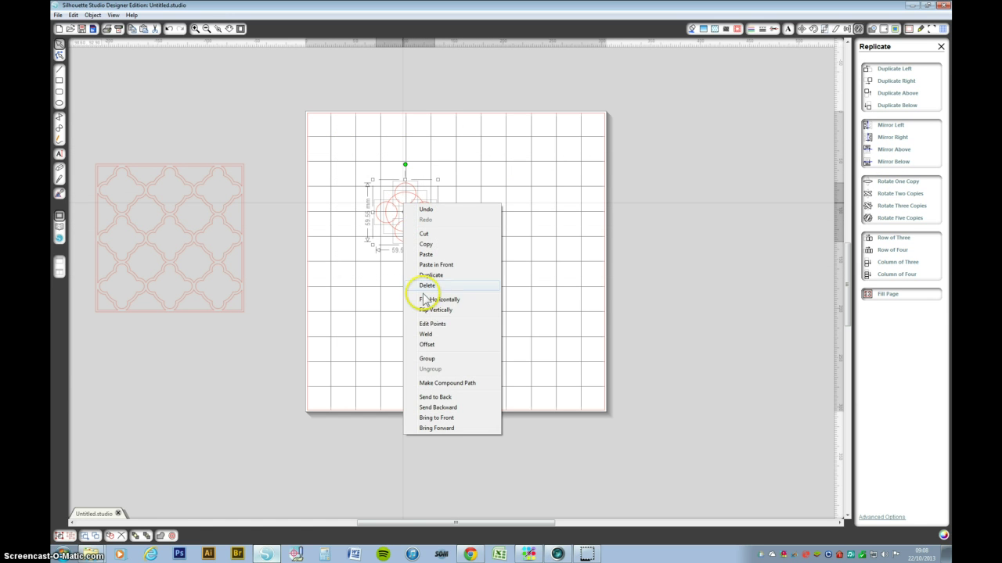
left_click(426, 334)
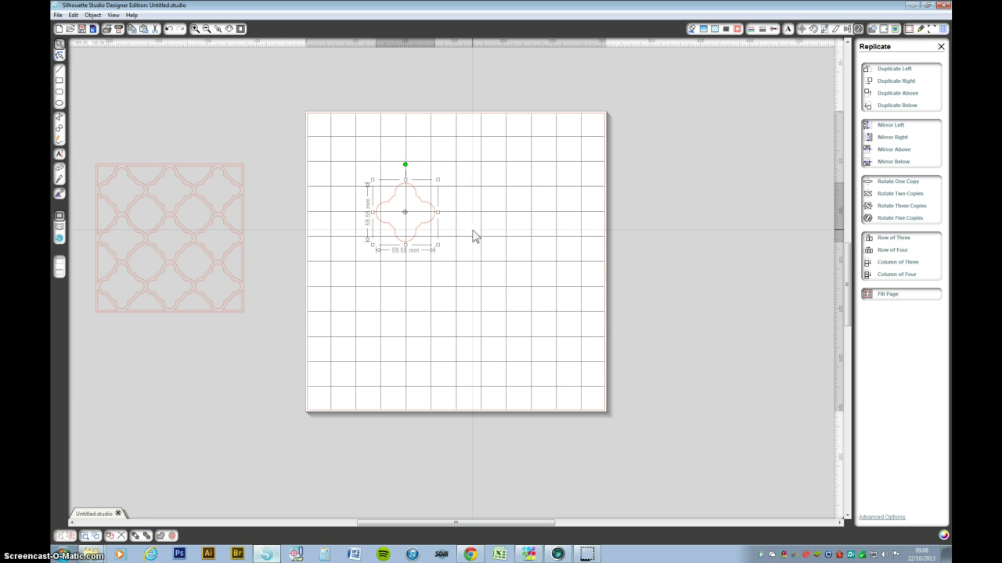
Apply an outward offset outline around the quatrefoil.
left_click(404, 216)
right_click(403, 217)
left_click(442, 358)
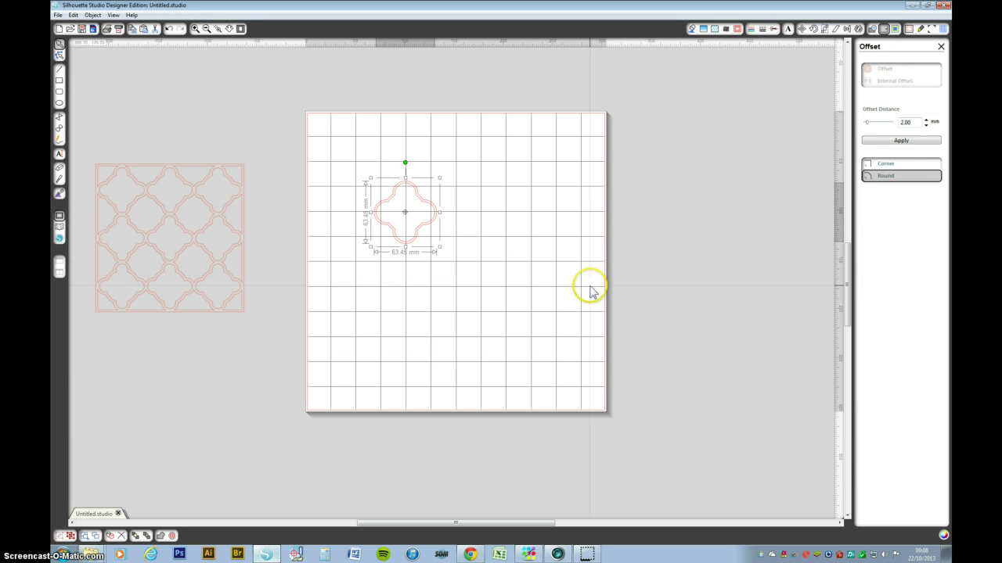
double_click(905, 122)
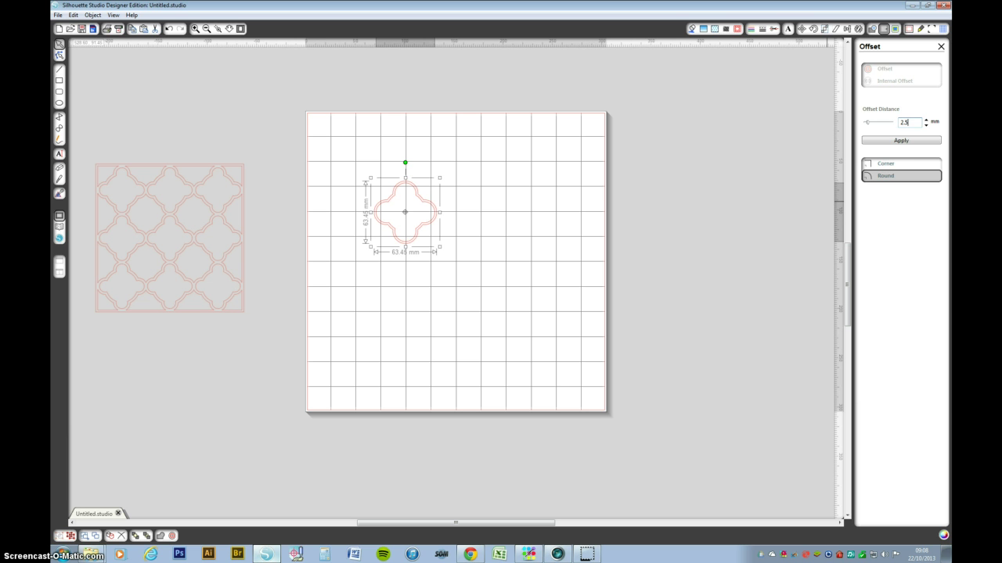
left_click(903, 140)
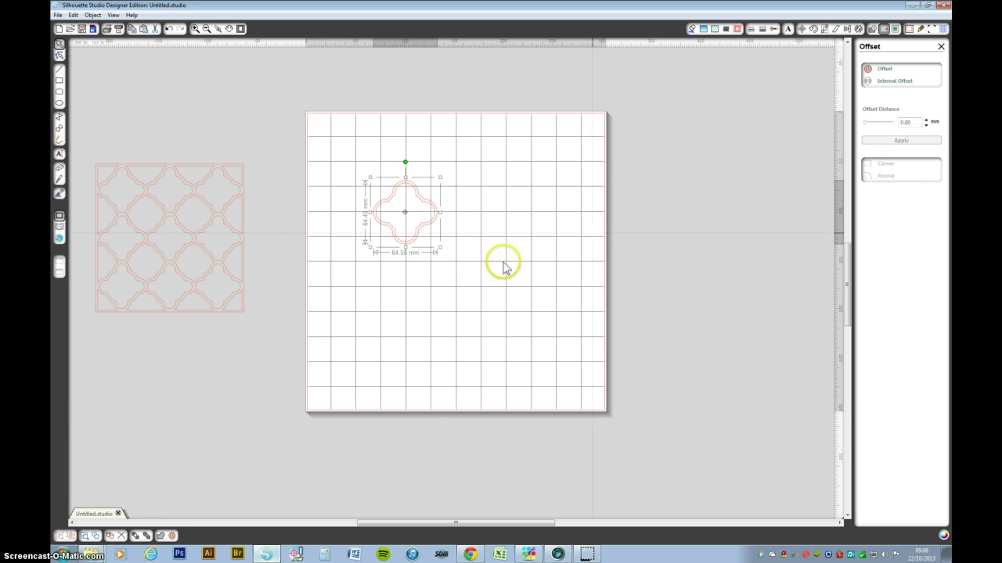
Undo an accidental resize, then shrink the quatrefoil to about 55 mm.
left_click_drag(441, 244, 437, 243)
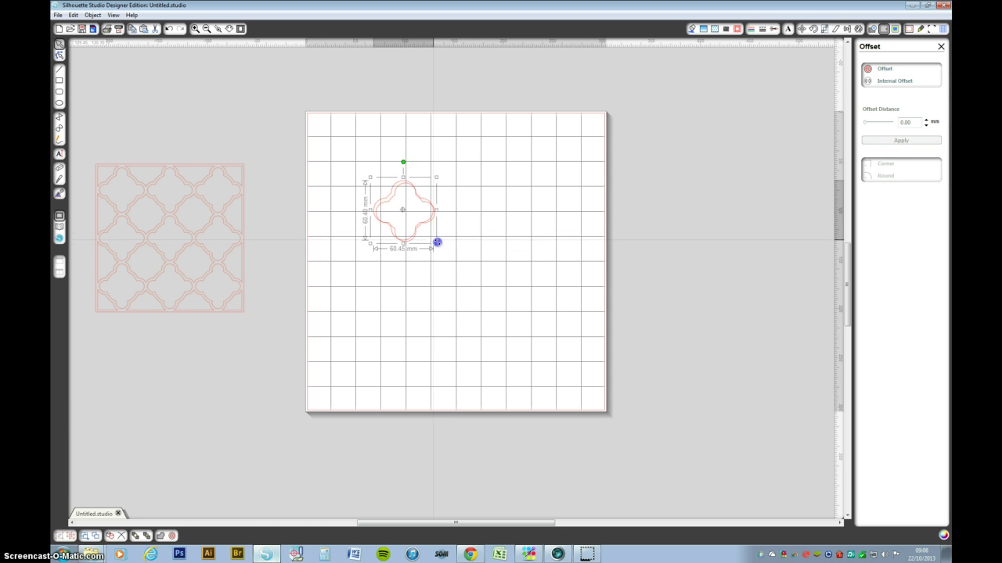
key("ctrl+z")
key("ctrl+z")
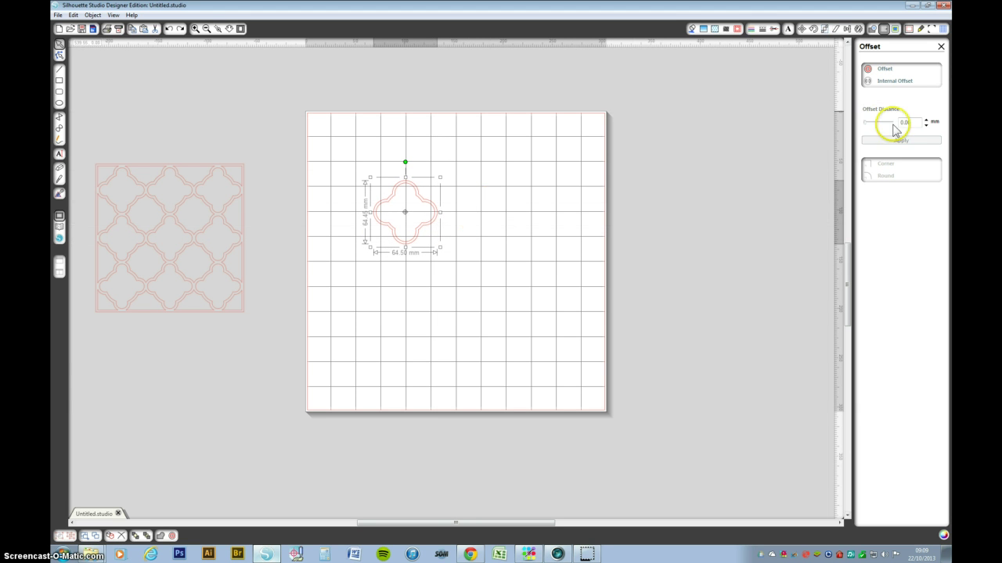
left_click_drag(364, 161, 474, 277)
left_click_drag(439, 249, 429, 240)
left_click(441, 233)
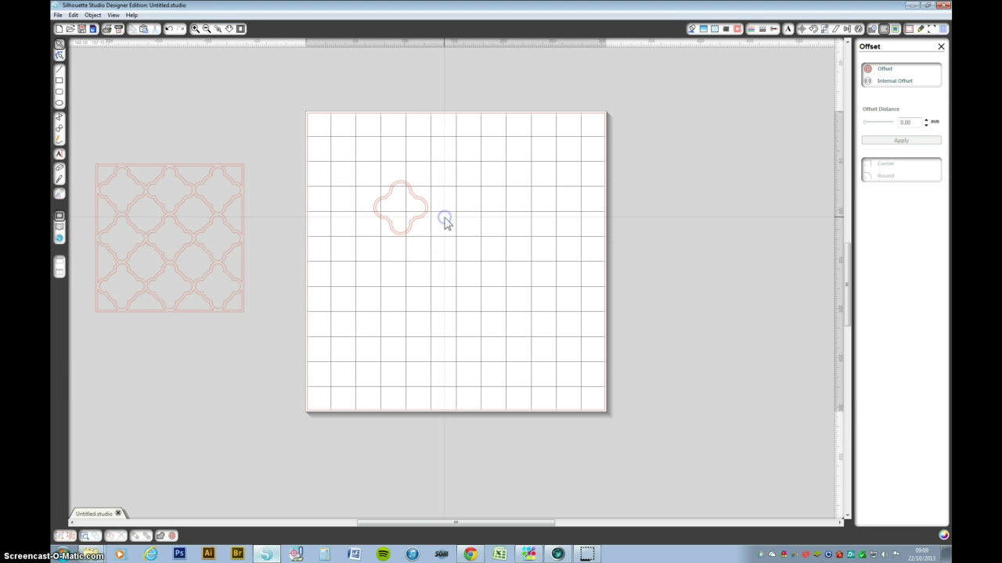
Make the quatrefoil and its offset outline a compound path, moved up and left.
left_click_drag(359, 155, 450, 264)
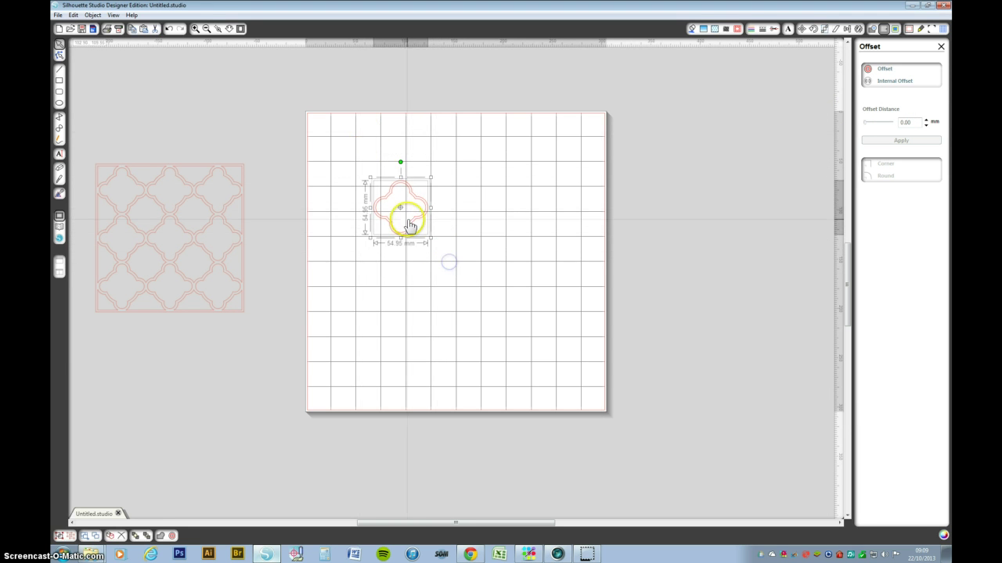
right_click(413, 227)
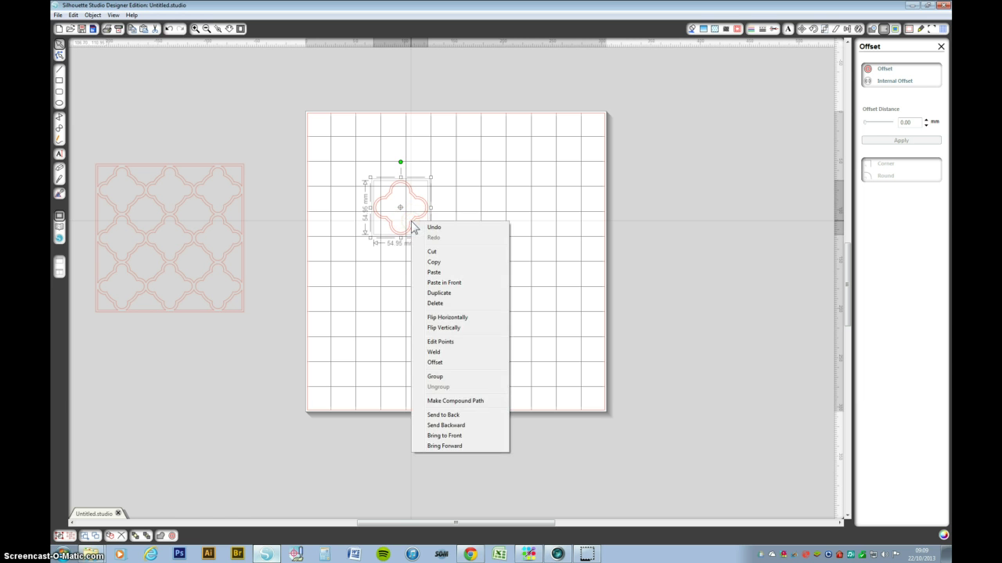
left_click(452, 402)
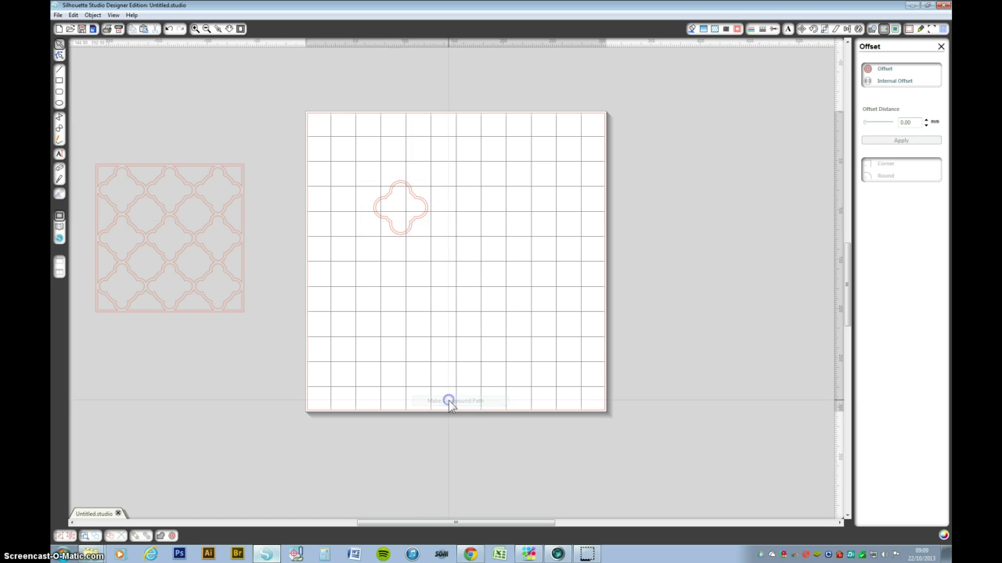
mouse_move(414, 224)
left_mouse_down()
mouse_move(422, 221)
mouse_move(402, 170)
mouse_move(423, 230)
left_mouse_up()
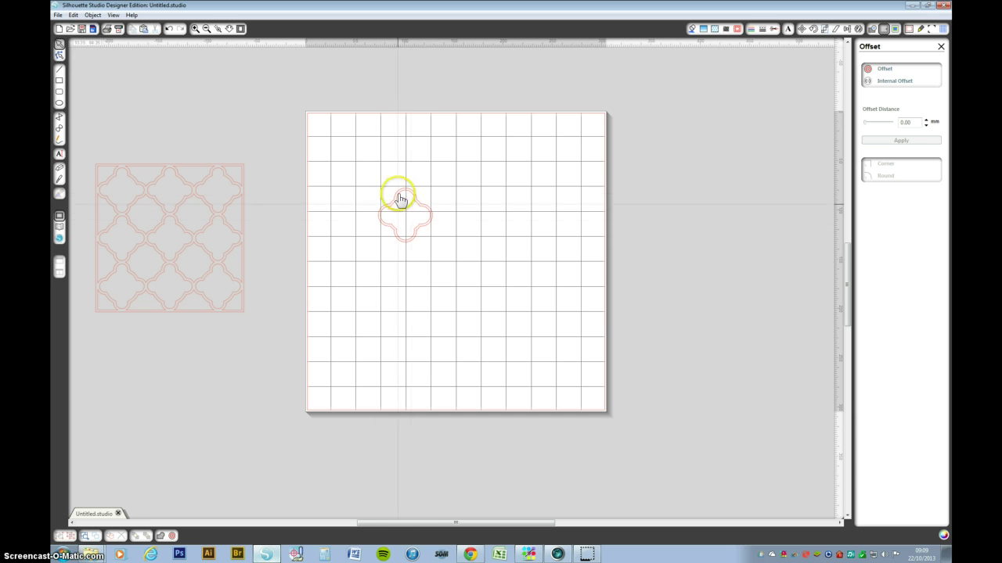
left_click_drag(420, 232, 395, 205)
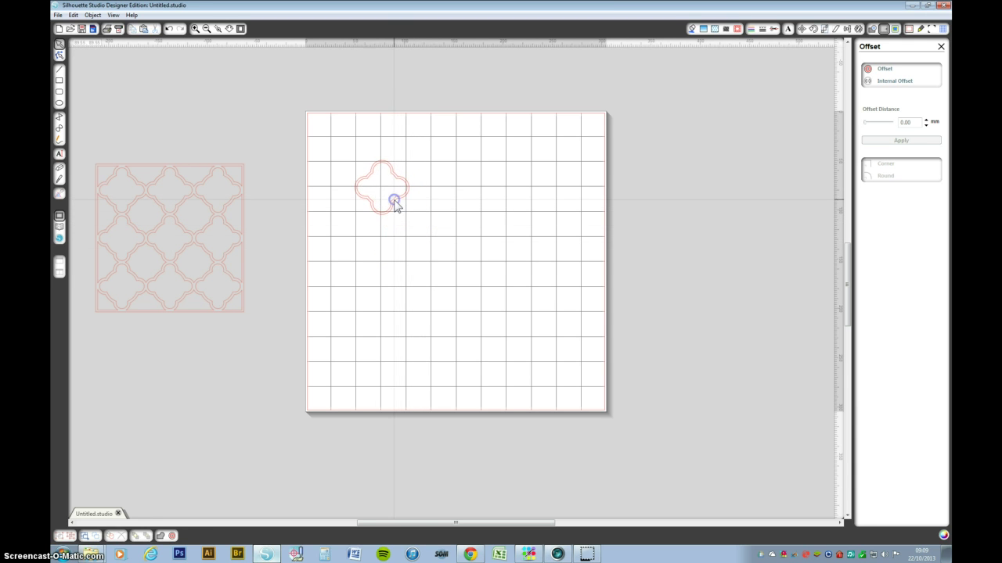
Replicate the quatrefoil into a Row of Three.
left_click(858, 29)
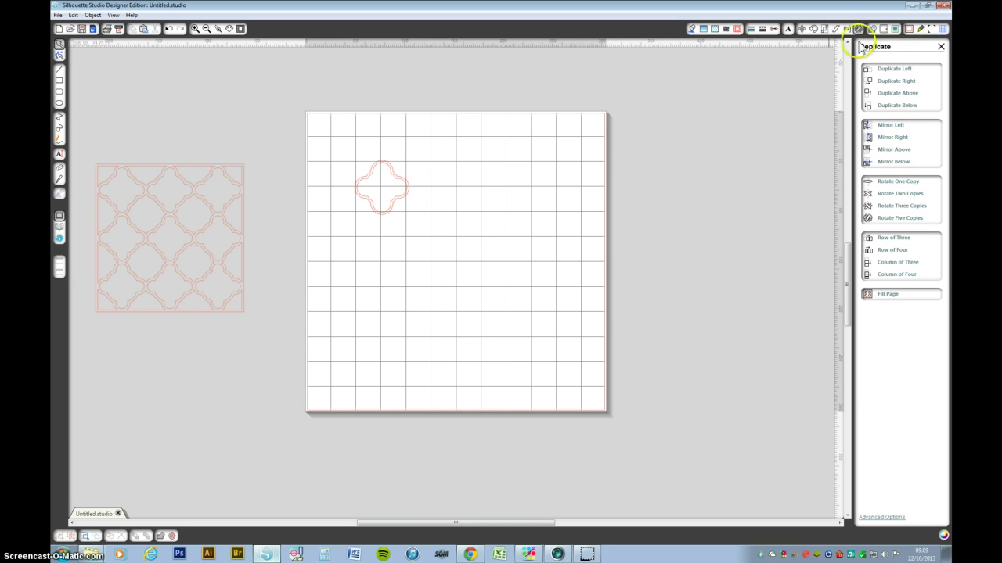
left_click(902, 239)
left_click_drag(327, 128, 445, 240)
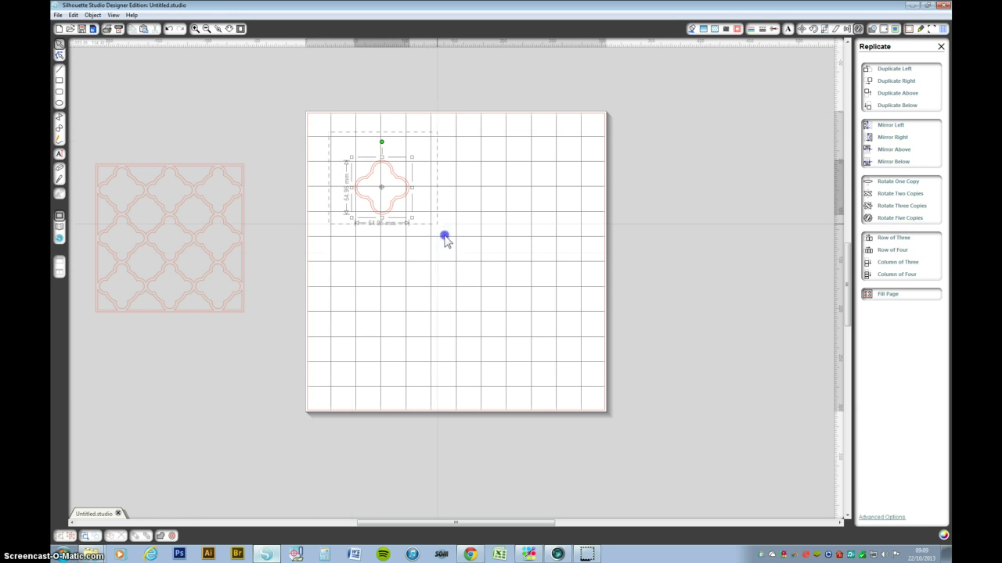
left_click(900, 239)
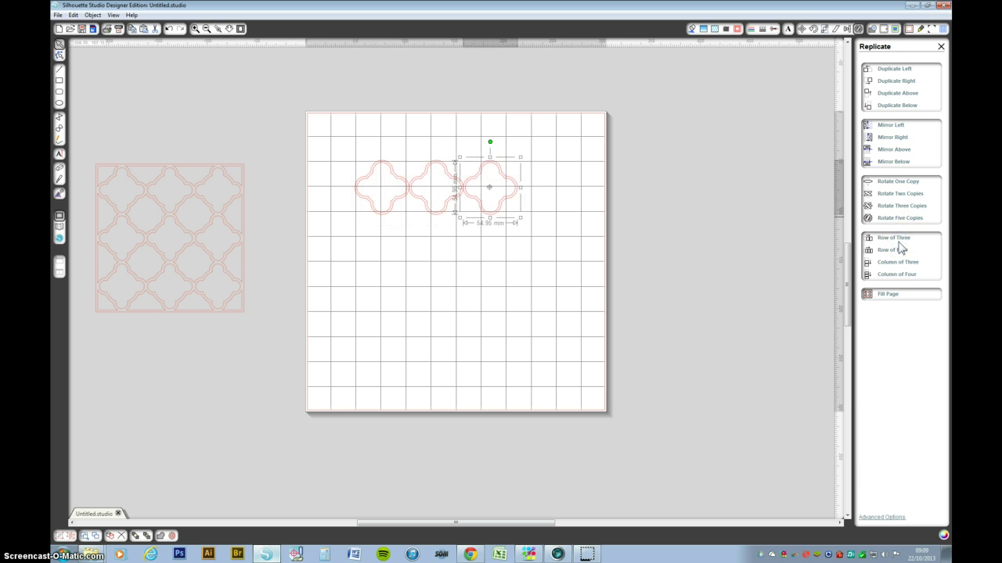
left_click(431, 238)
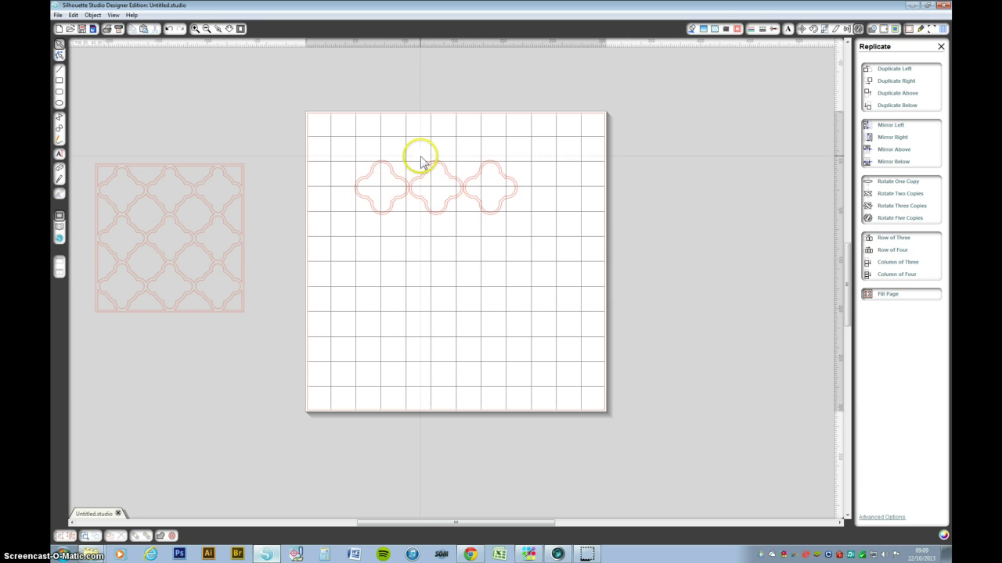
Nudge the middle and right quatrefoils with the arrow keys so neighbouring edges meet.
left_click_drag(419, 161, 443, 217)
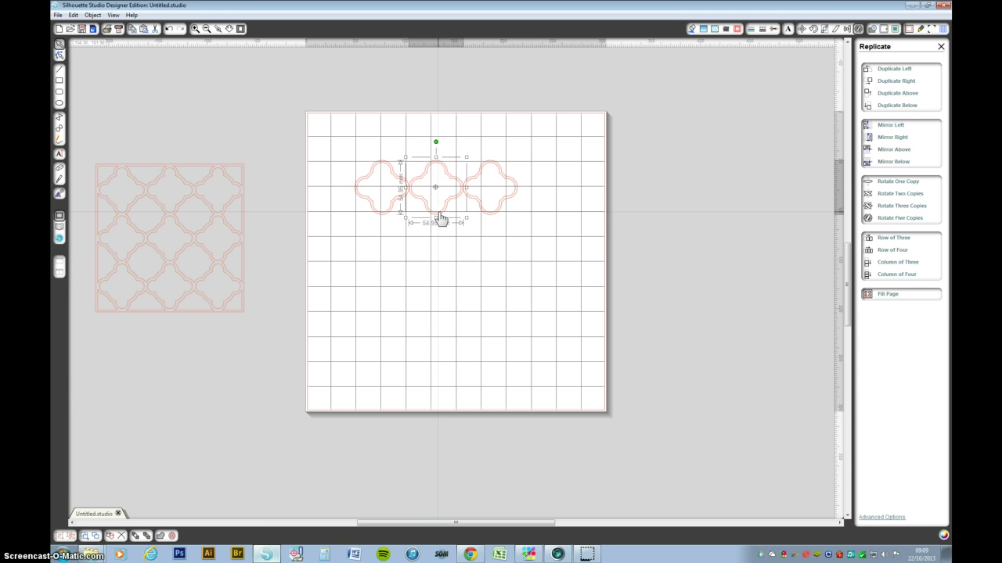
key("Left")
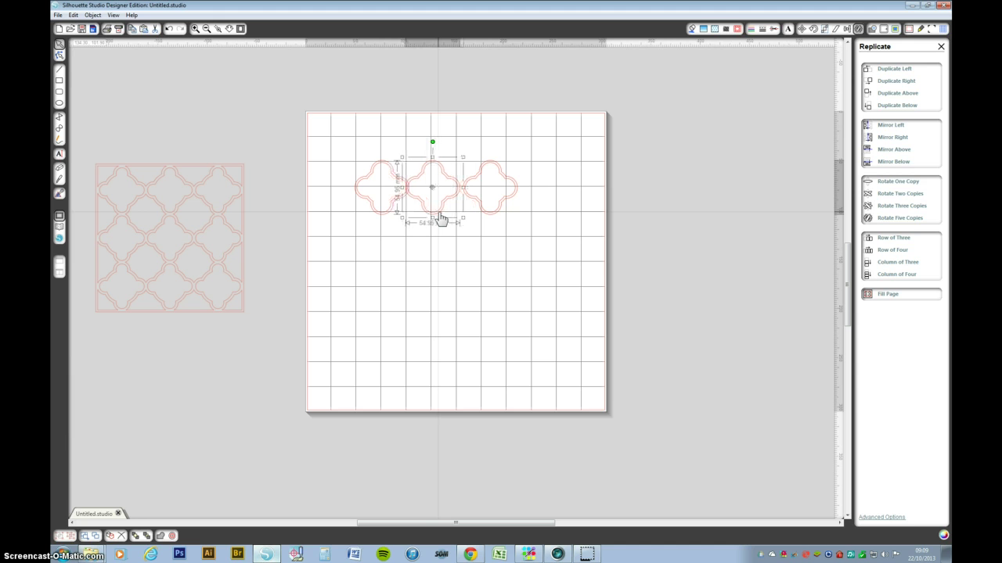
key("Right")
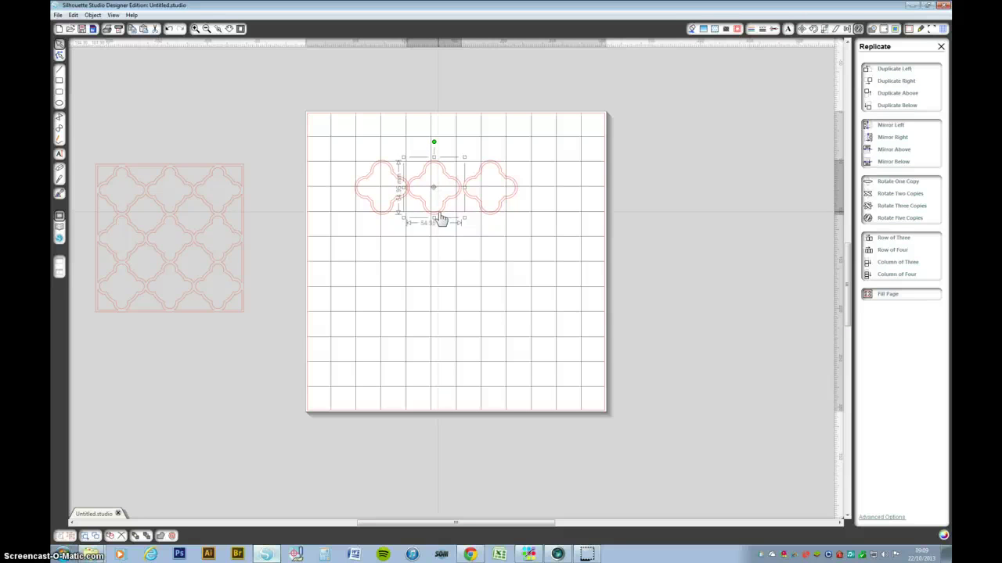
left_click(475, 168)
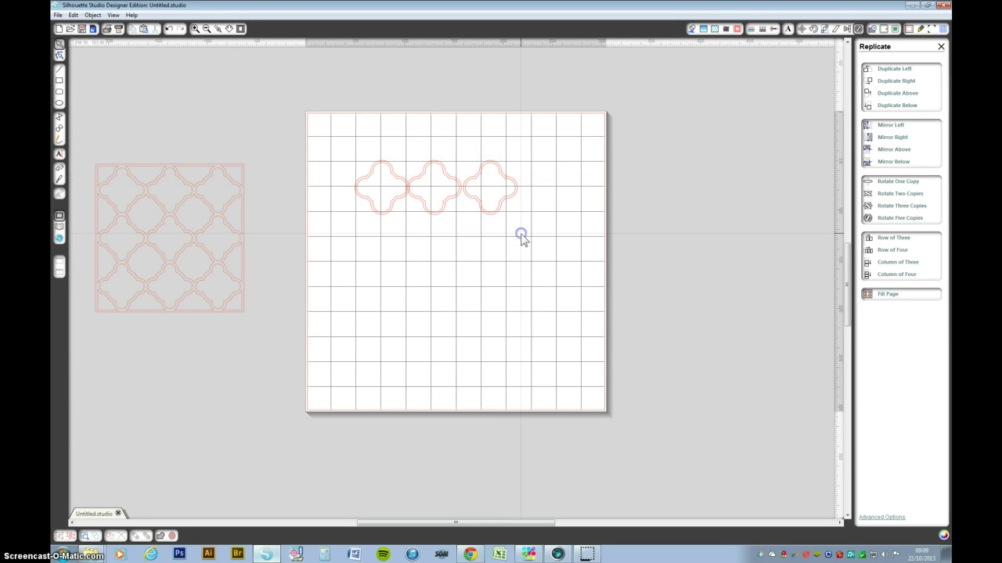
left_click(488, 179)
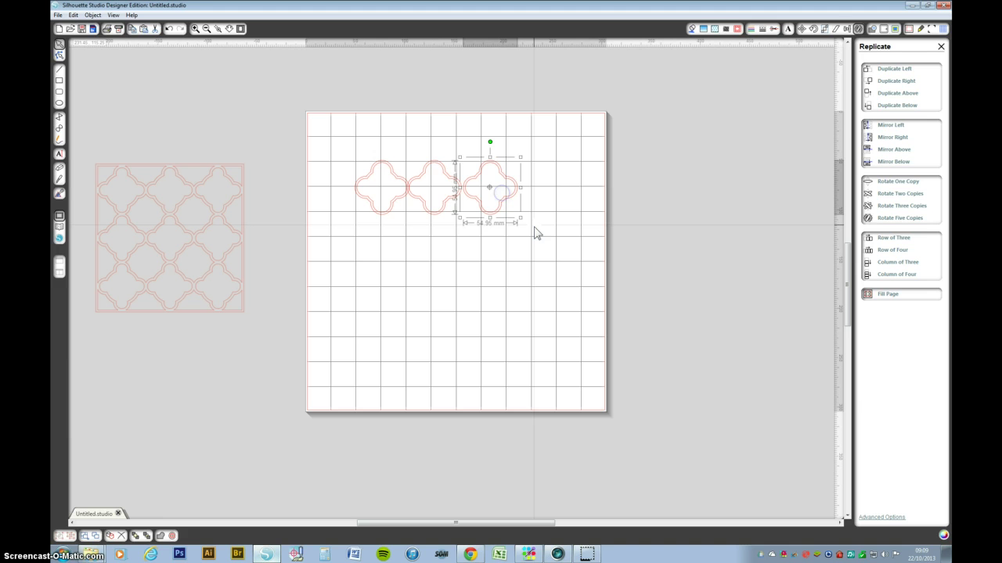
key("Left")
key("Left")
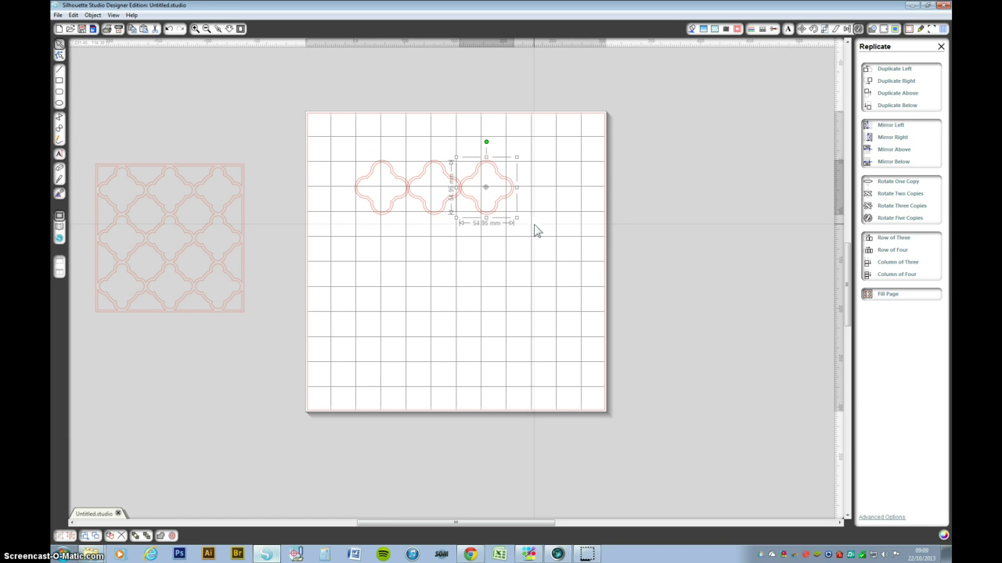
Apply Duplicate Below twice to the three-quatrefoil row, making three rows.
left_click_drag(369, 148, 529, 219)
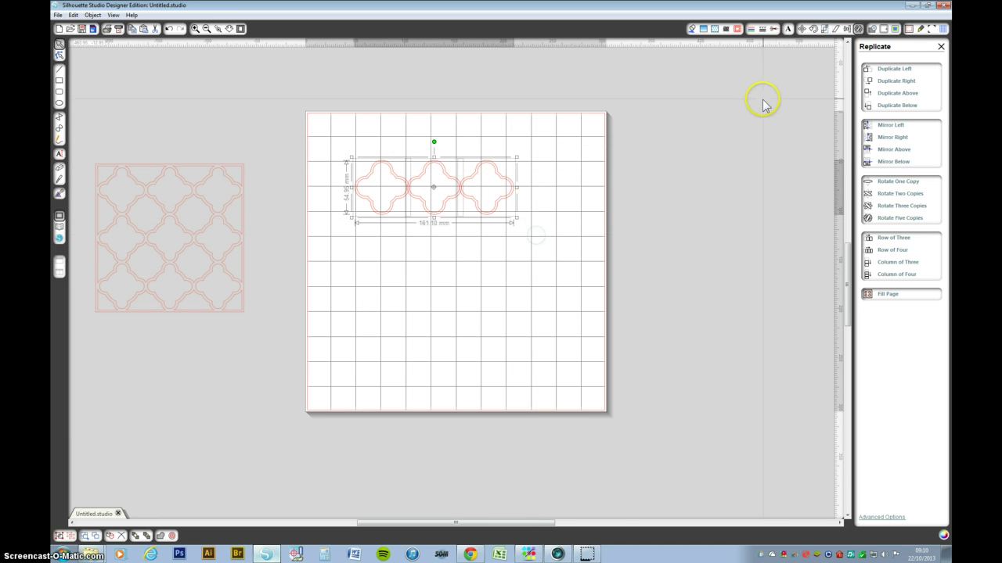
left_click(897, 106)
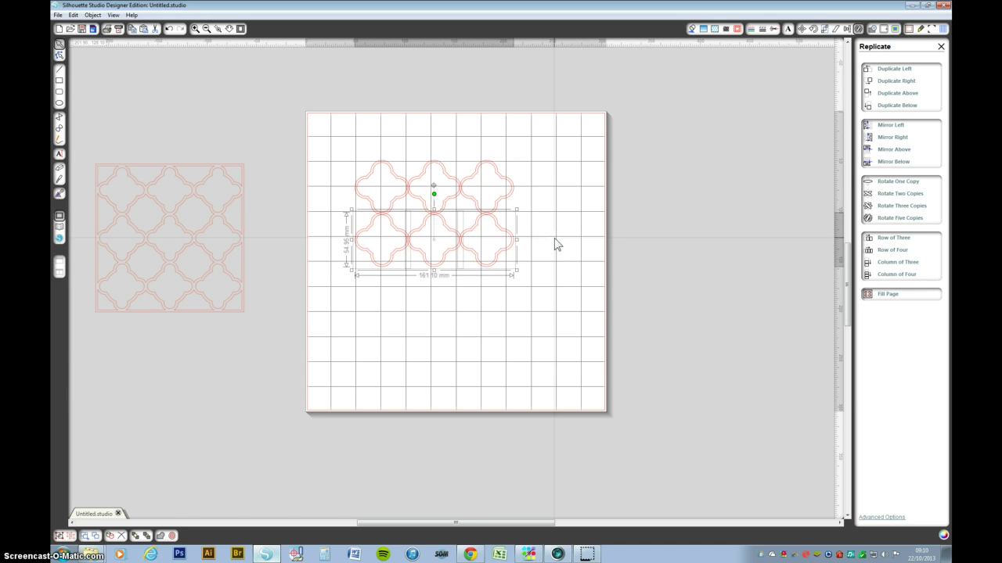
left_click(903, 105)
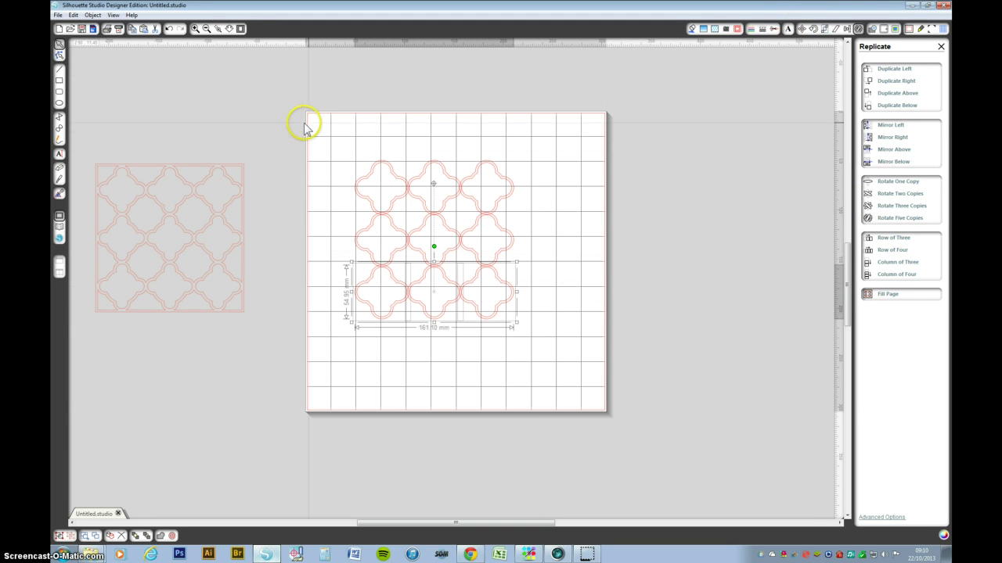
Weld all nine quatrefoils into one merged lattice outline.
left_click_drag(305, 127, 579, 358)
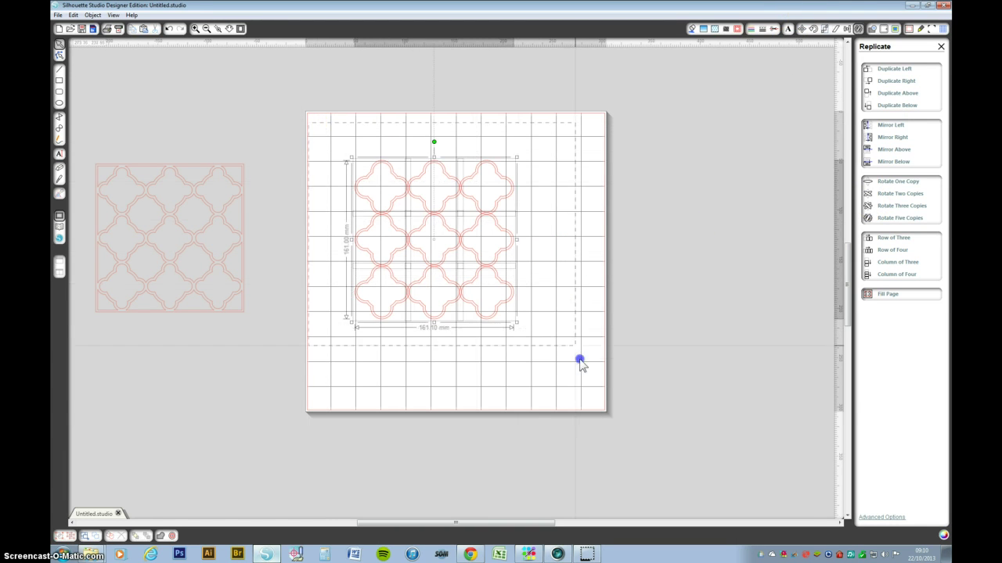
right_click(474, 261)
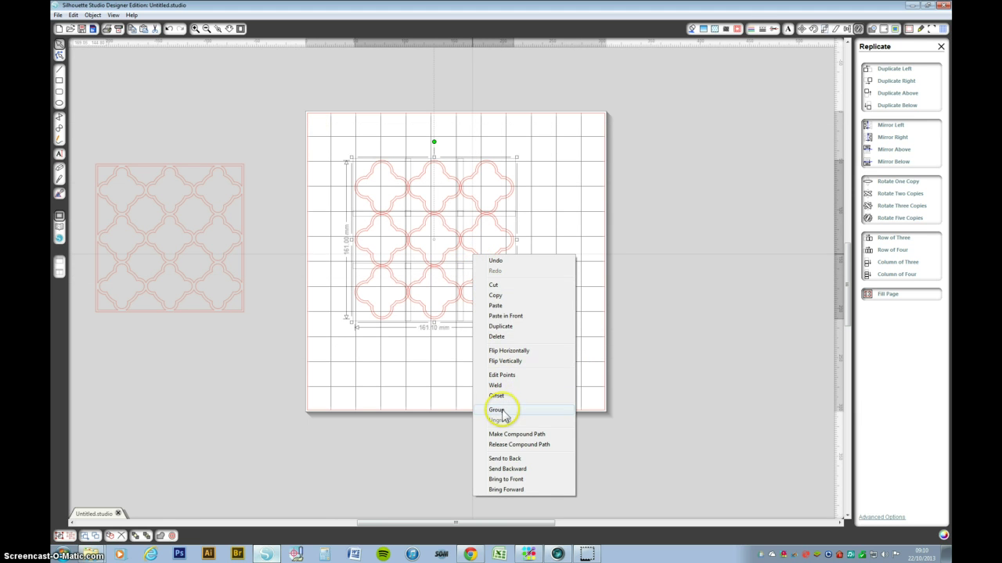
left_click(509, 388)
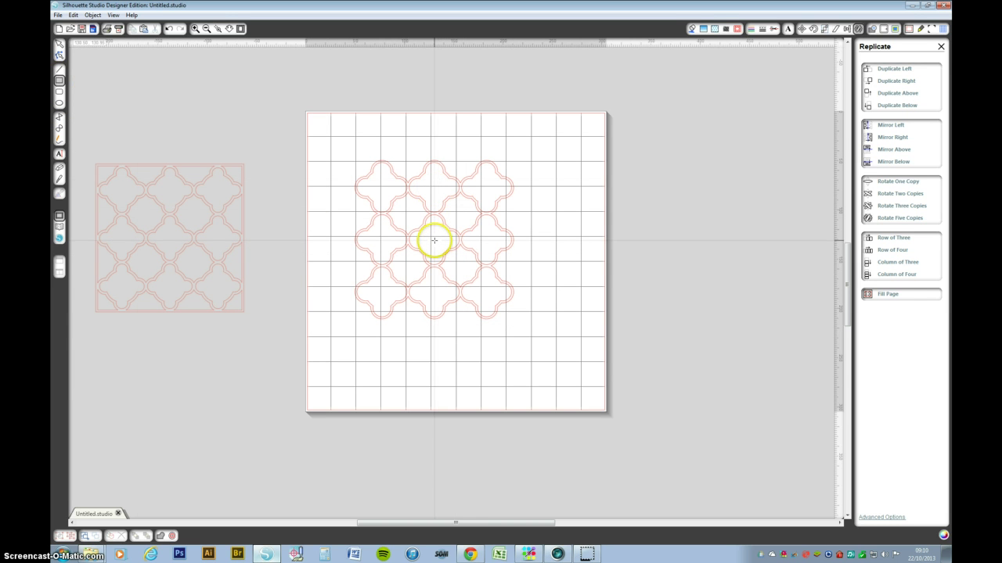
Draw a square frame around the grid and select lattice and frame, about 163.8 mm across.
left_click_drag(433, 240, 517, 323)
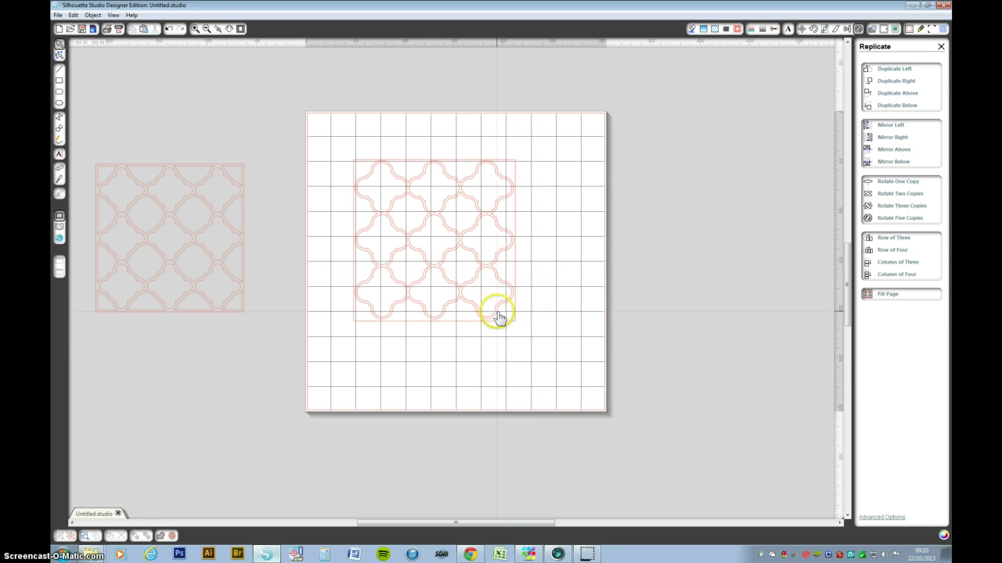
left_click(485, 271)
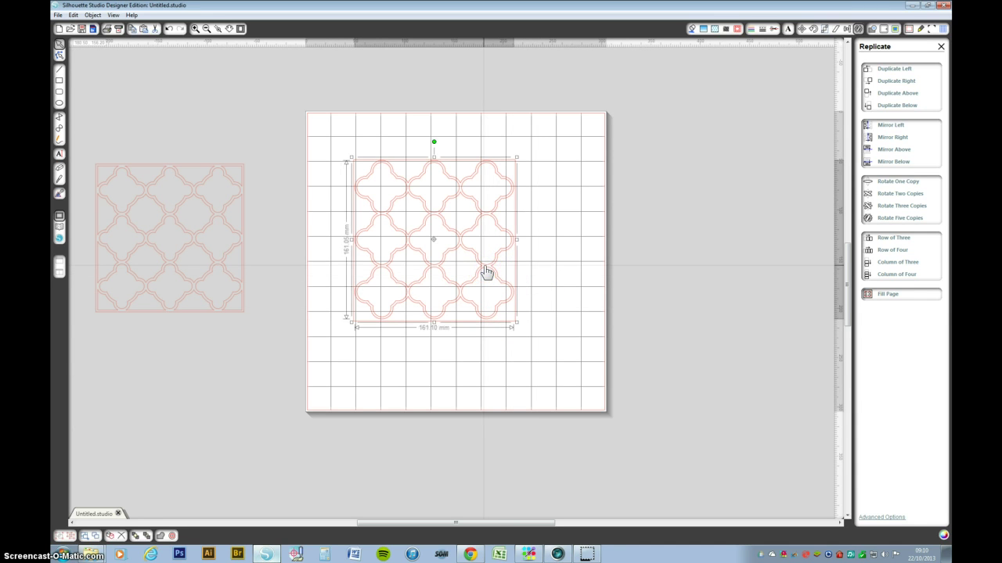
left_click(482, 271)
left_click(485, 271)
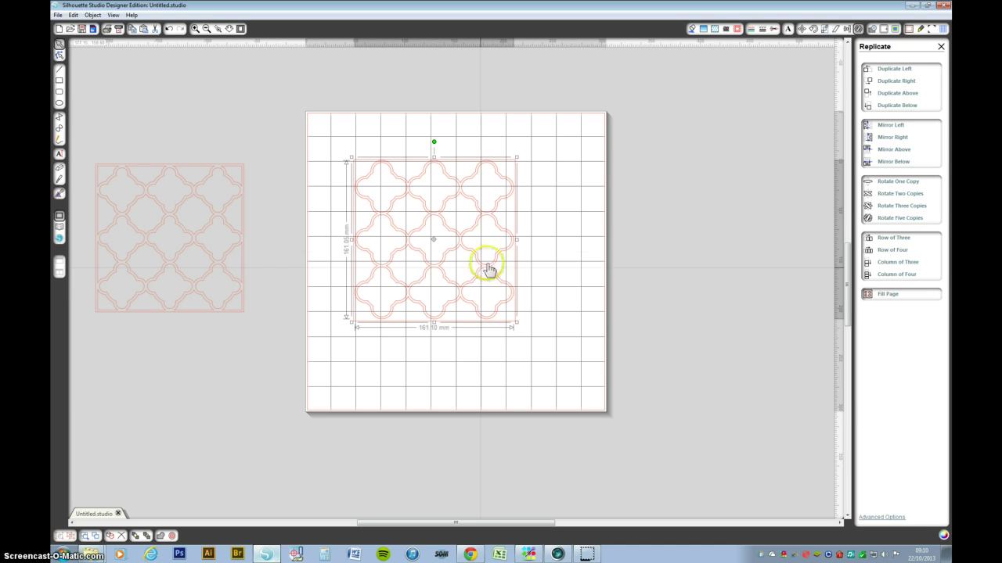
left_click(522, 219)
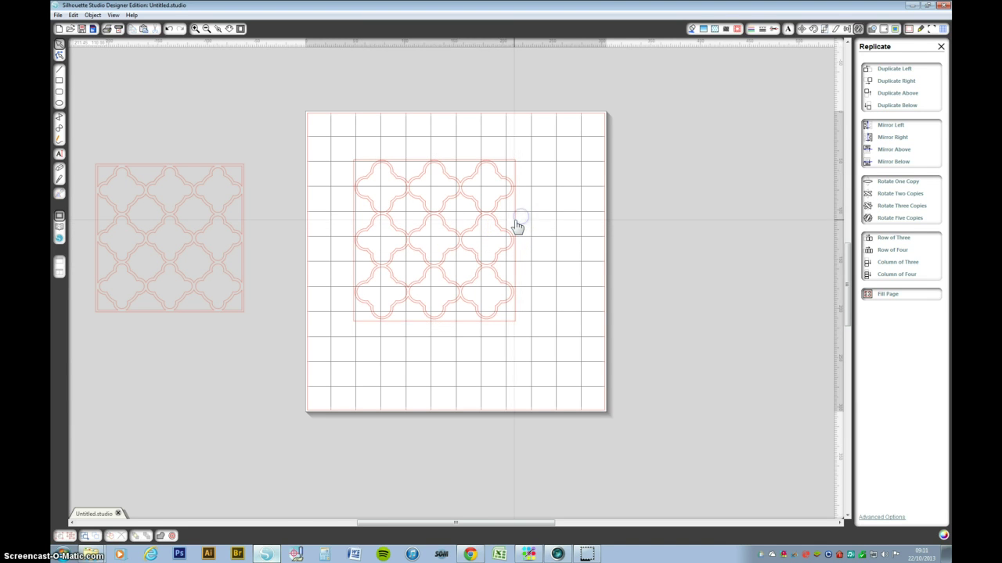
left_click(517, 226)
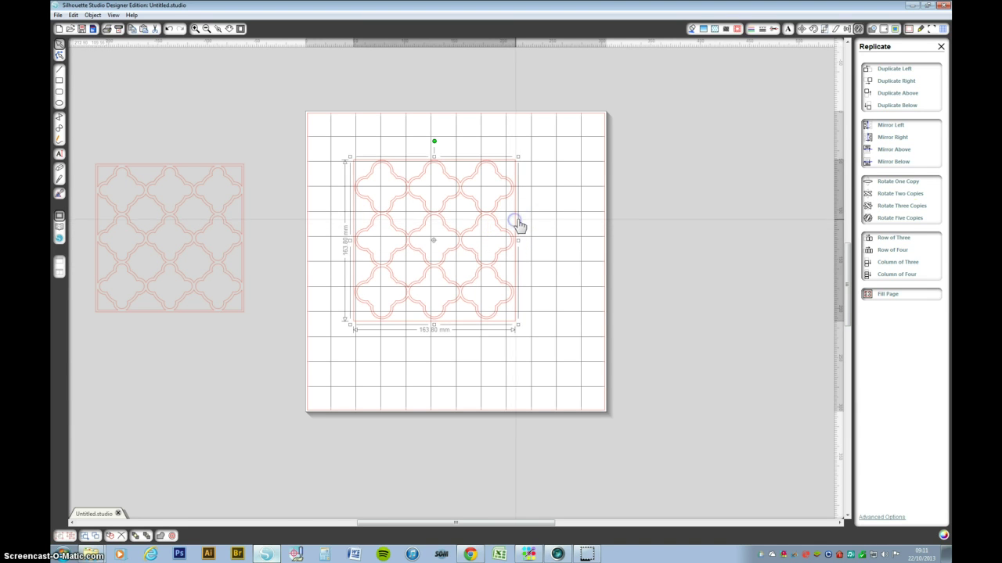
Scale the framed lattice to W 161.05 mm and H 161.10 mm.
left_click(824, 29)
left_click(911, 172)
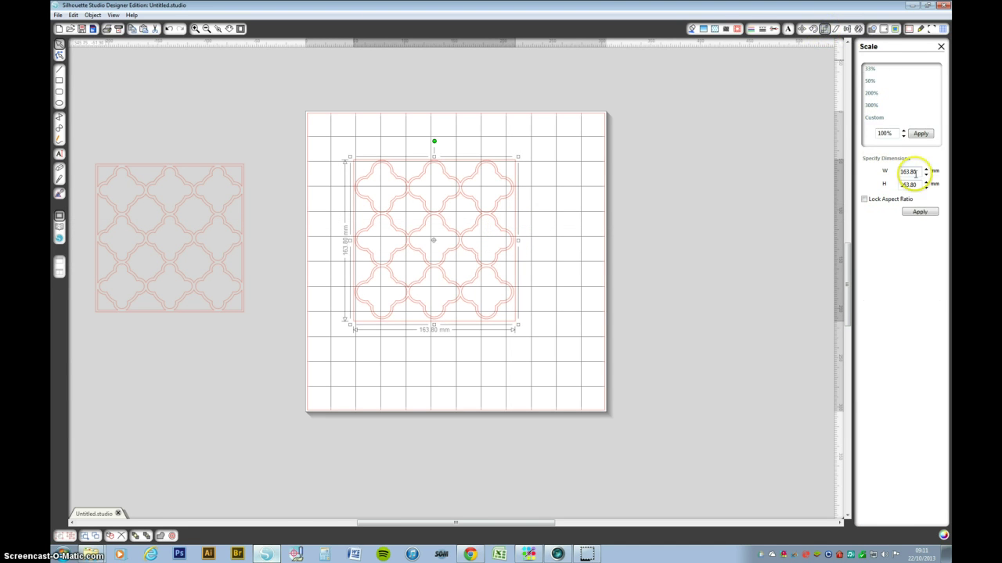
double_click(912, 172)
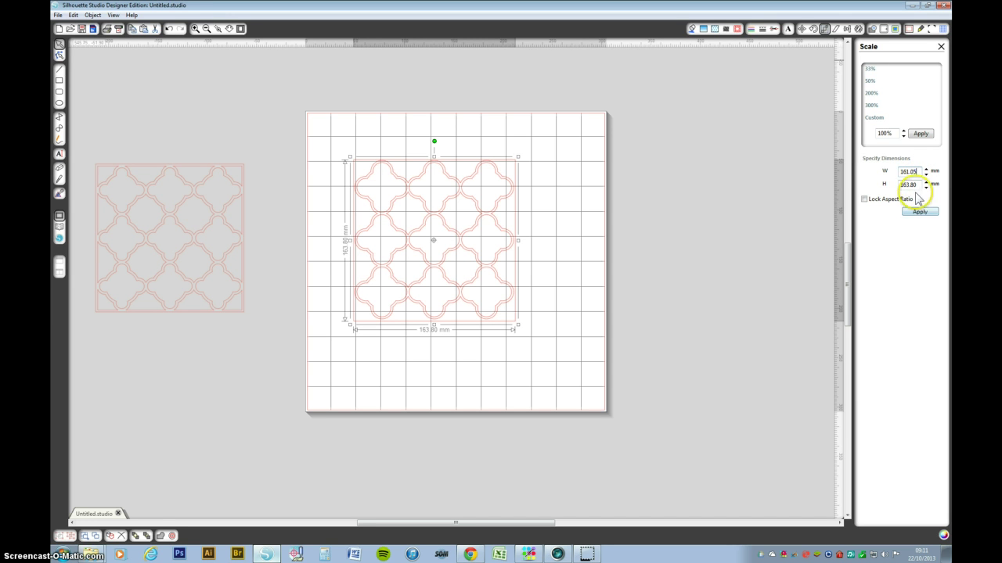
double_click(910, 185)
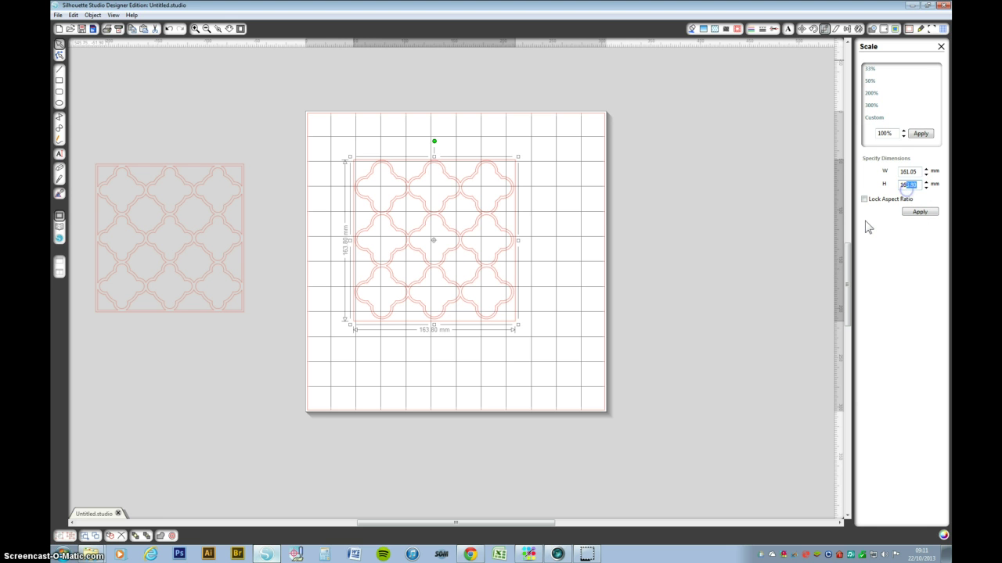
type("1.1")
left_click(917, 213)
left_click(918, 213)
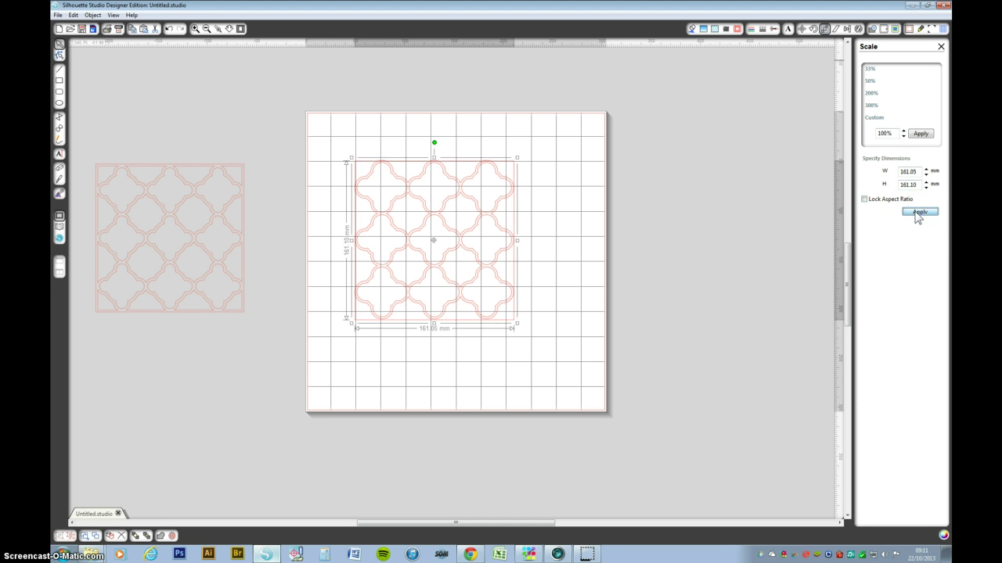
Show the Align options, then drag the lattice's corner handle to roughly 160 mm square.
left_click_drag(328, 126, 585, 358)
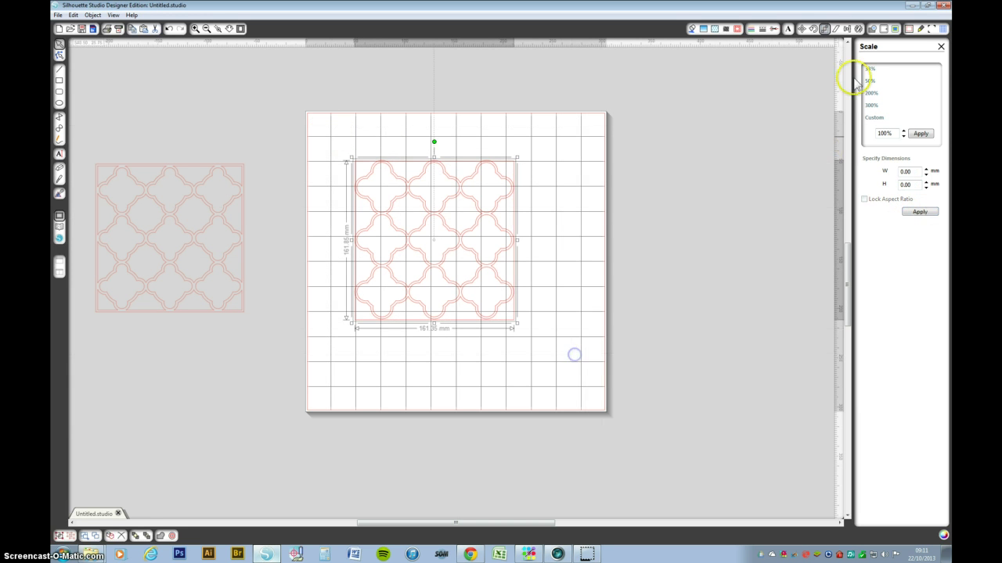
left_click(845, 30)
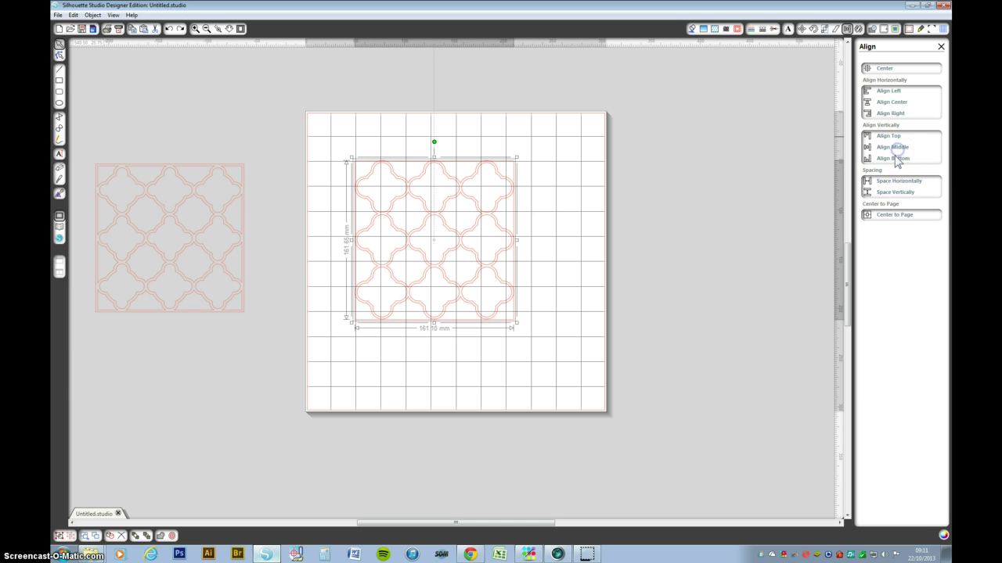
left_click(552, 224)
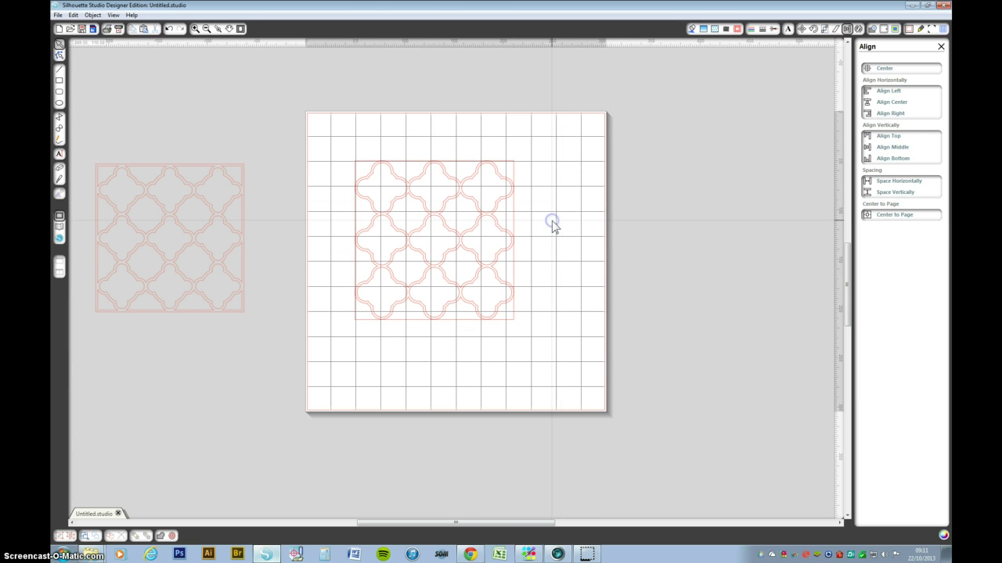
left_click(514, 324)
left_click(515, 323)
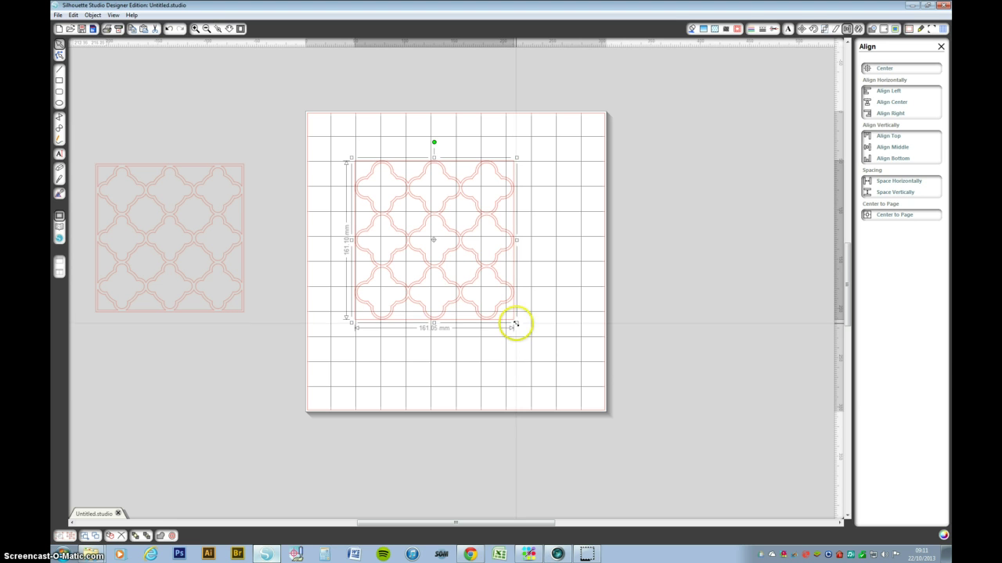
left_click_drag(515, 323, 517, 324)
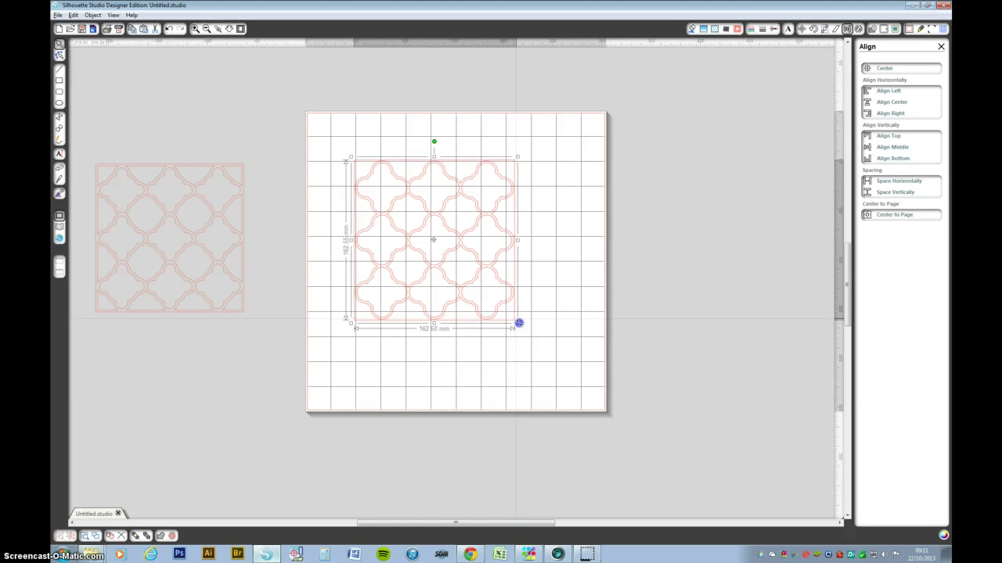
mouse_move(519, 323)
left_mouse_down()
mouse_move(557, 357)
mouse_move(526, 318)
left_mouse_up()
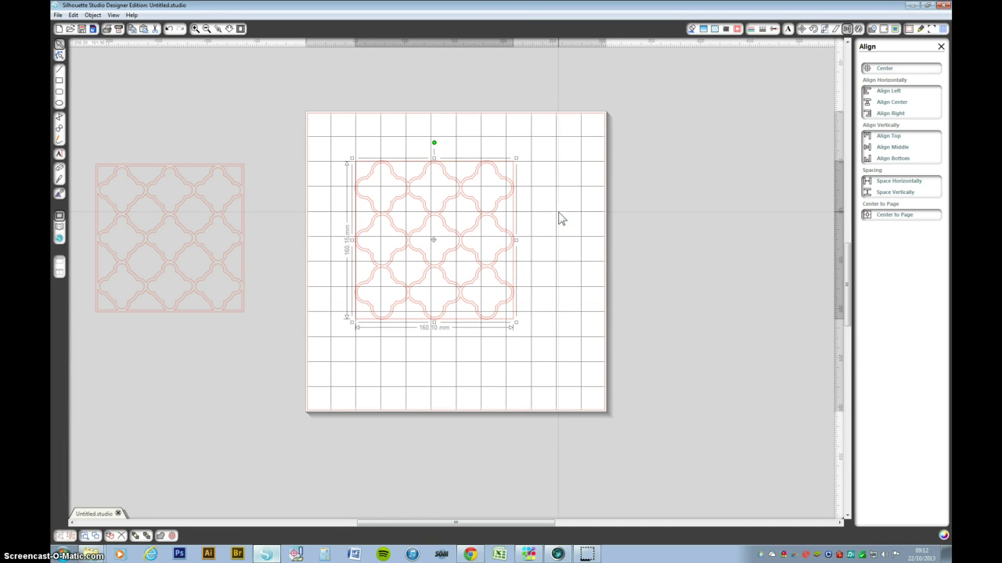
Offset the lattice by 2.00 mm with Corner style, about 164 mm across.
right_click(510, 226)
left_click(535, 365)
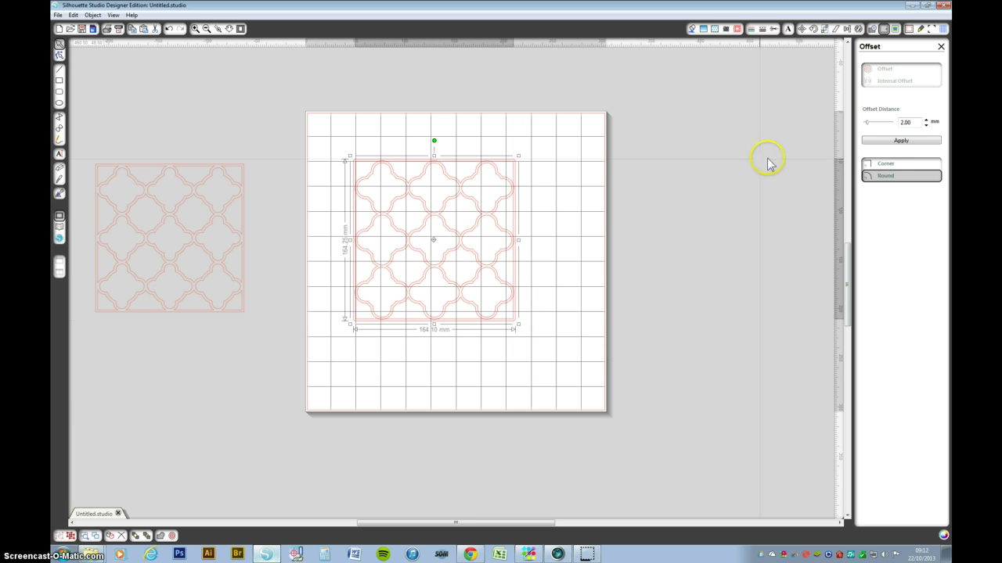
left_click(885, 166)
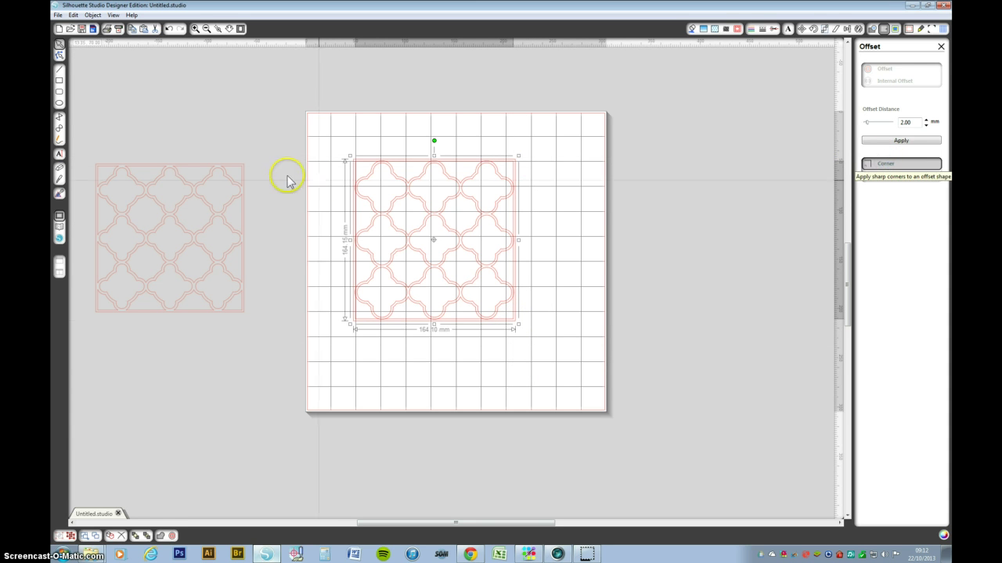
Turn the new offset outline into a compound path.
left_click(513, 221)
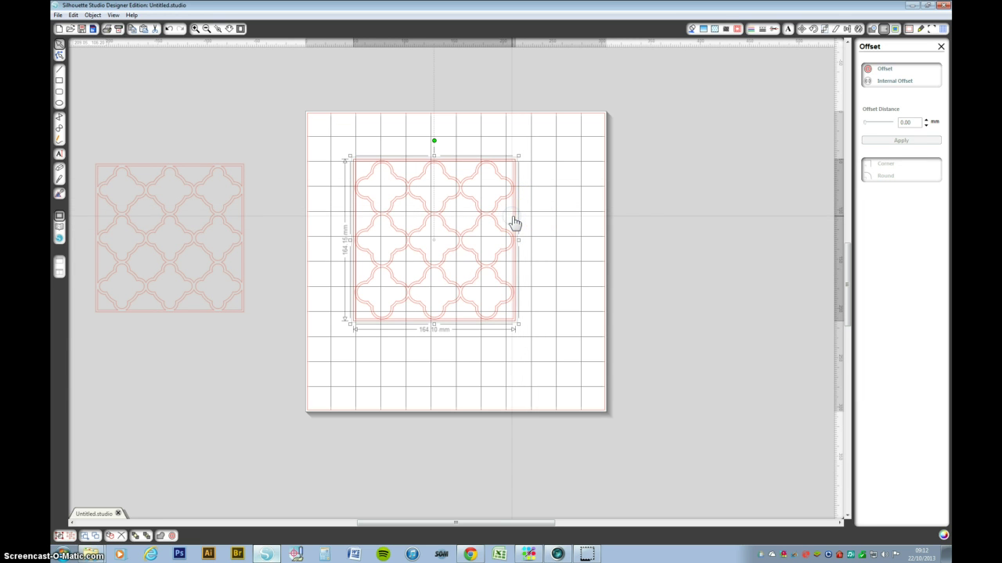
right_click(514, 221)
left_click(537, 399)
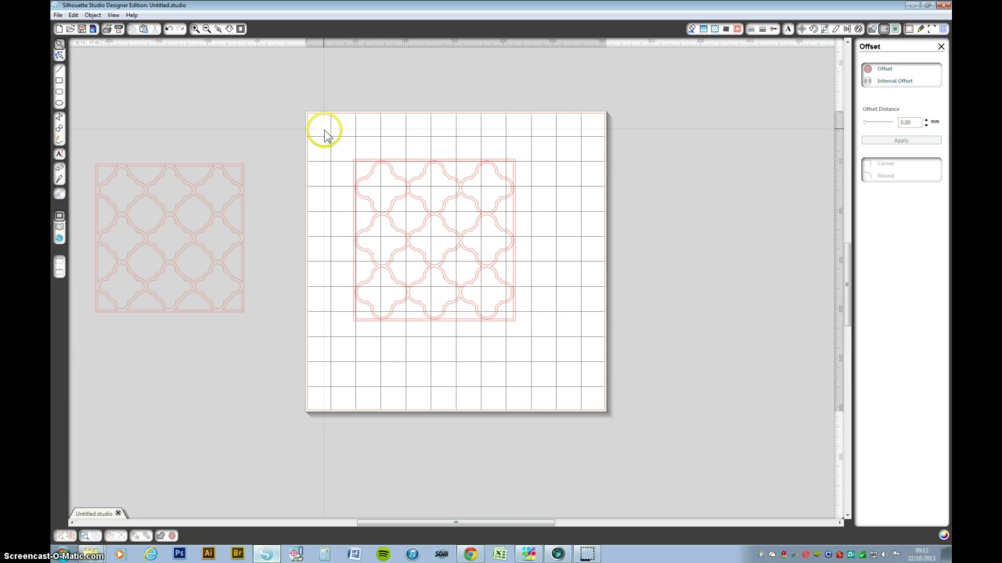
Weld the quatrefoil lattice with its offset frame, then nudge the welded design down-right.
left_click_drag(324, 130, 548, 377)
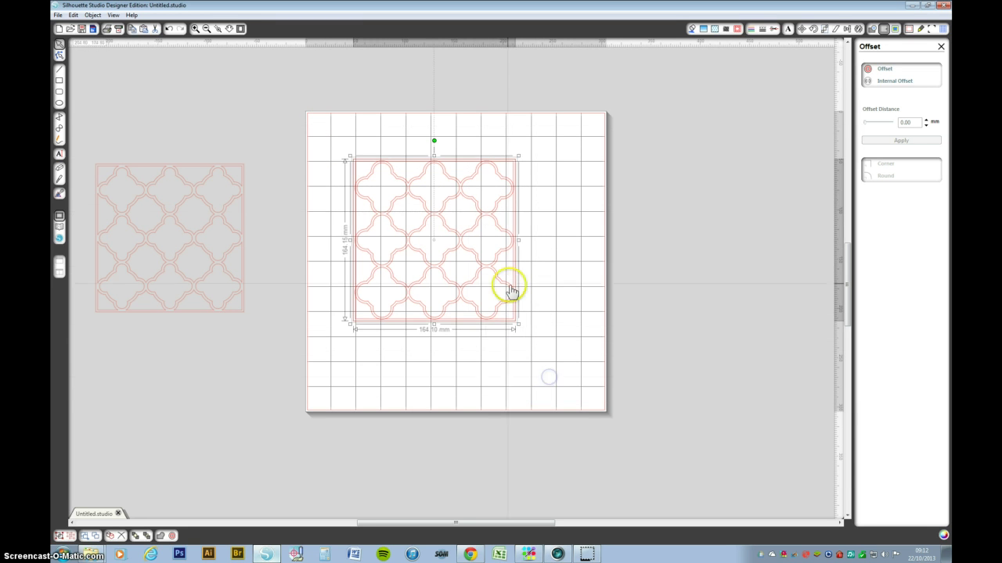
right_click(486, 267)
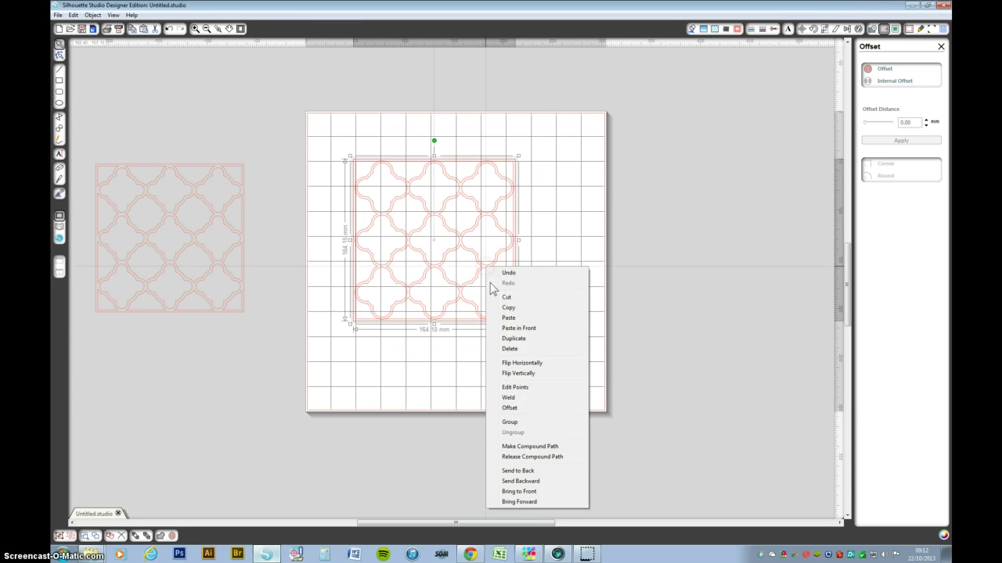
left_click(518, 397)
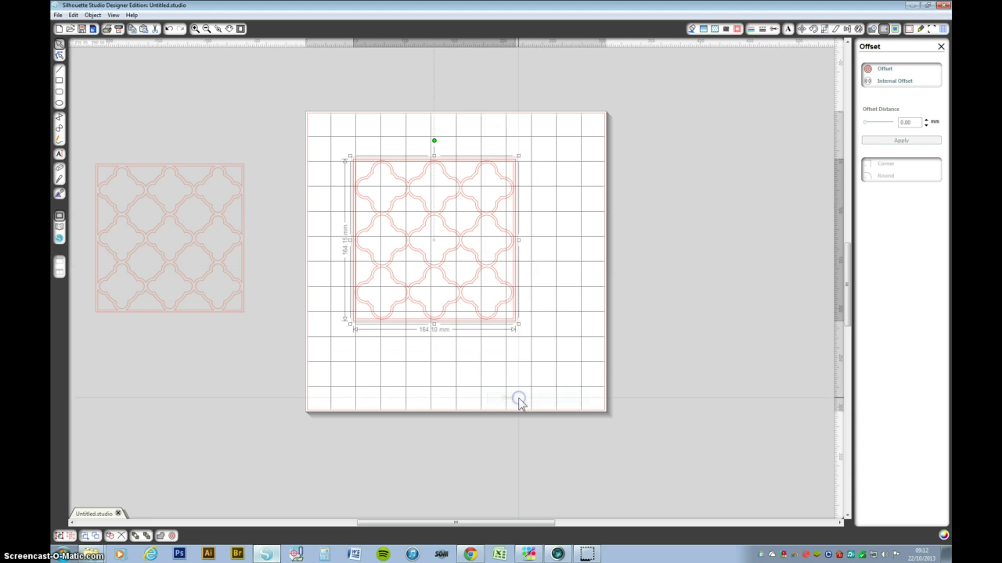
left_click(490, 259)
left_click_drag(496, 260, 522, 286)
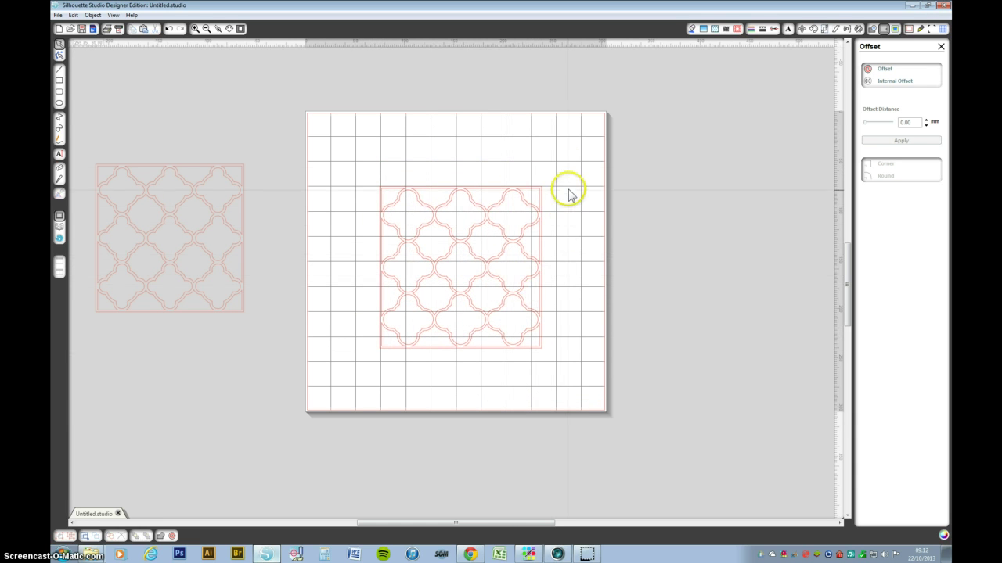